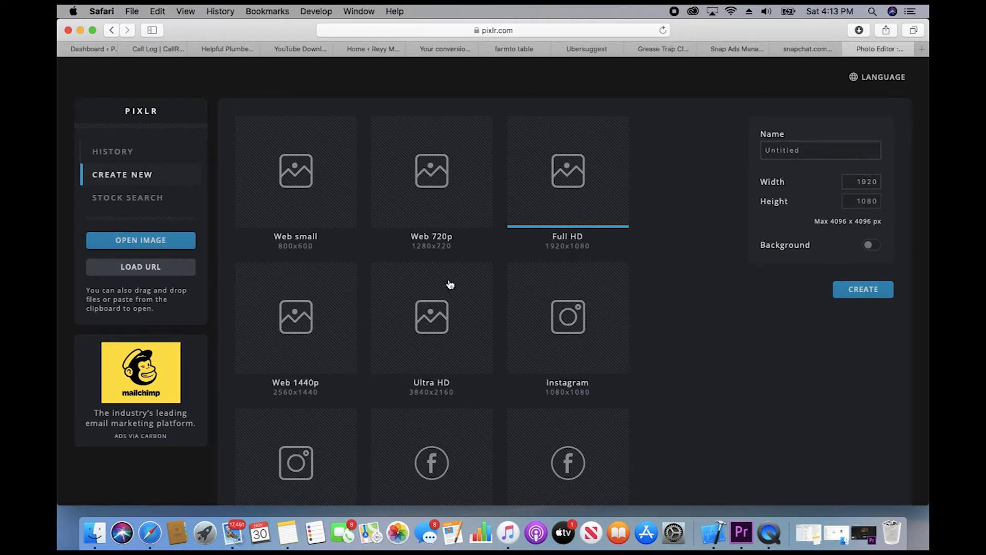
Step: Create a blank 1080×1920 Instagram story canvas with Background left off (transparent)
scroll(443, 312, down, 2)
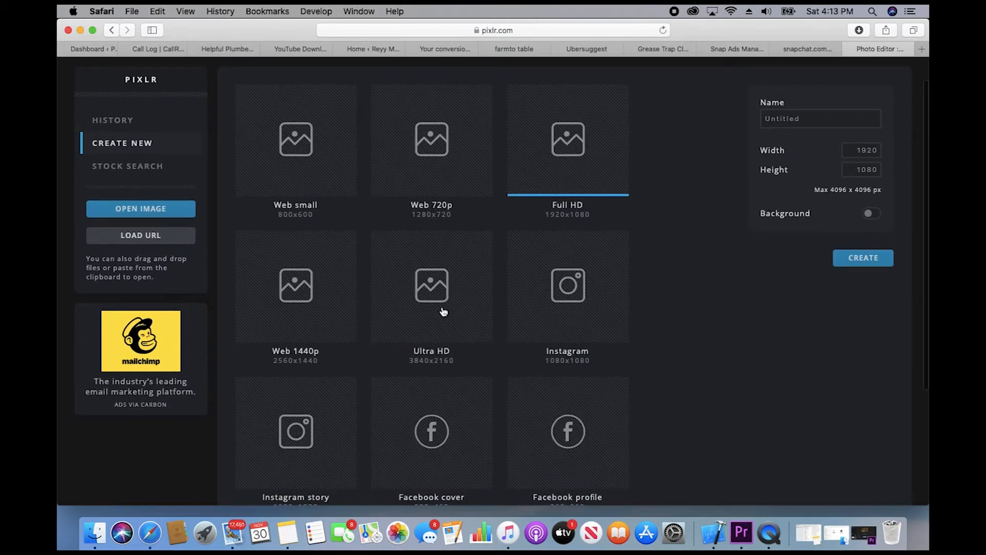
scroll(443, 312, down, 5)
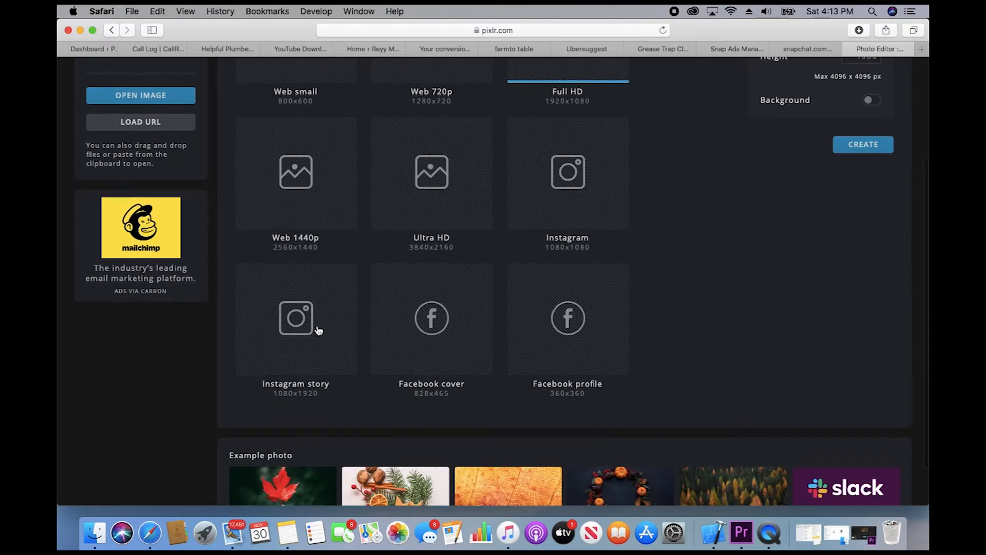
scroll(312, 325, up, 6)
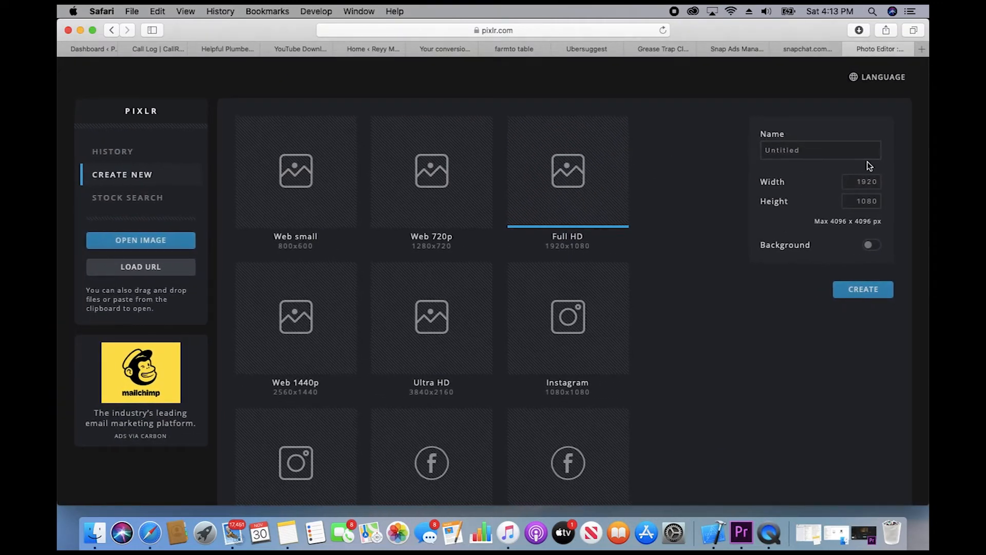
click(874, 205)
scroll(512, 352, down, 5)
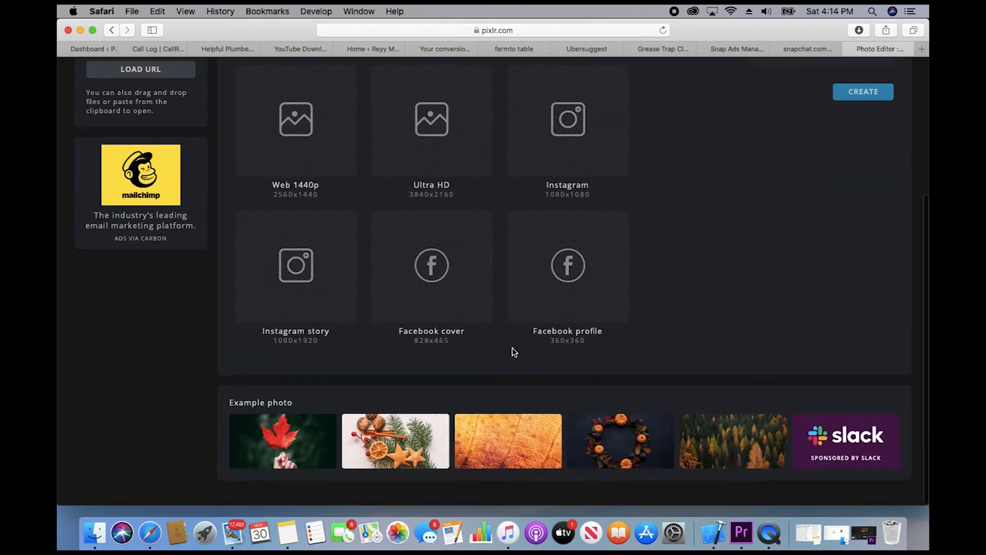
click(321, 315)
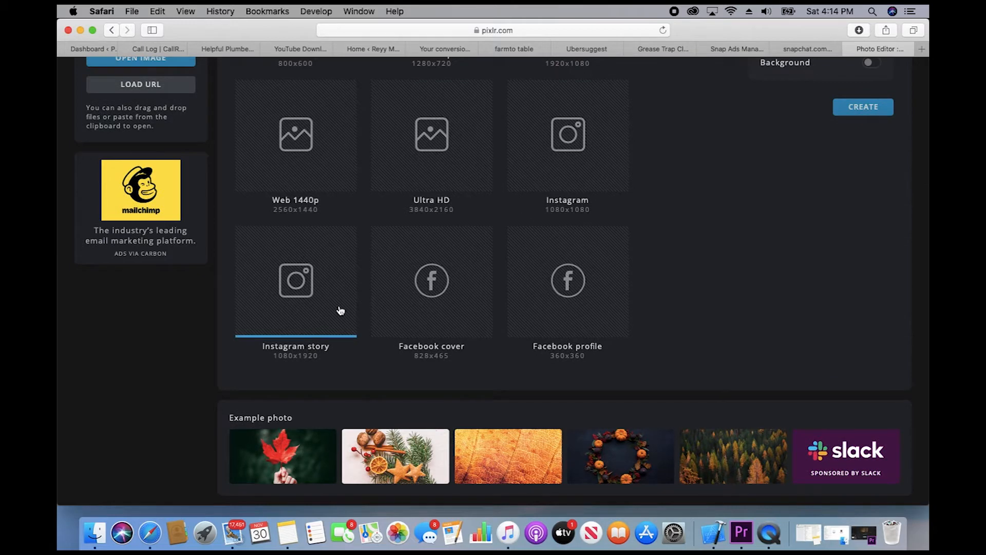
scroll(360, 305, up, 2)
scroll(358, 301, up, 2)
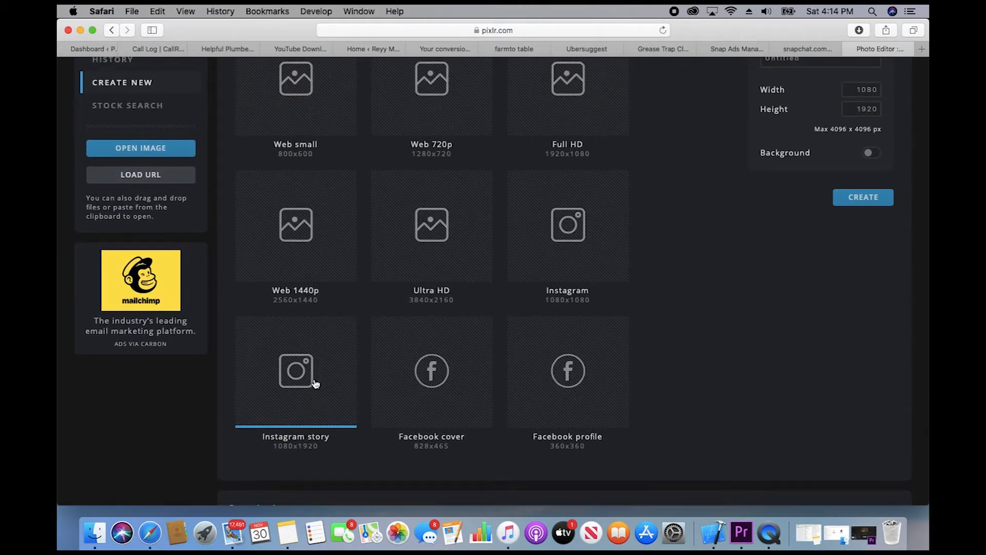
click(862, 199)
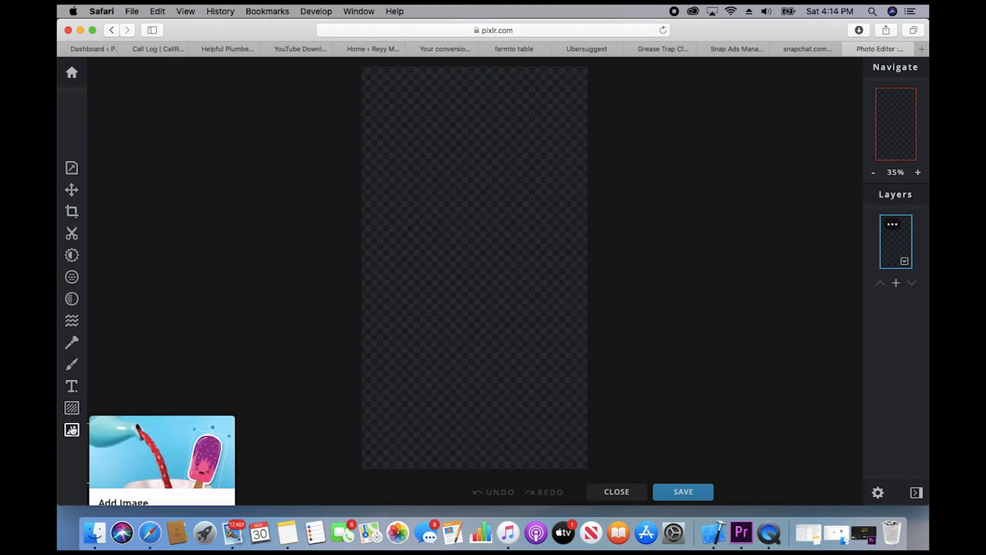
Step: Add the close-up sour gummy worm stock photo from a 'candy' search as a new layer
click(72, 430)
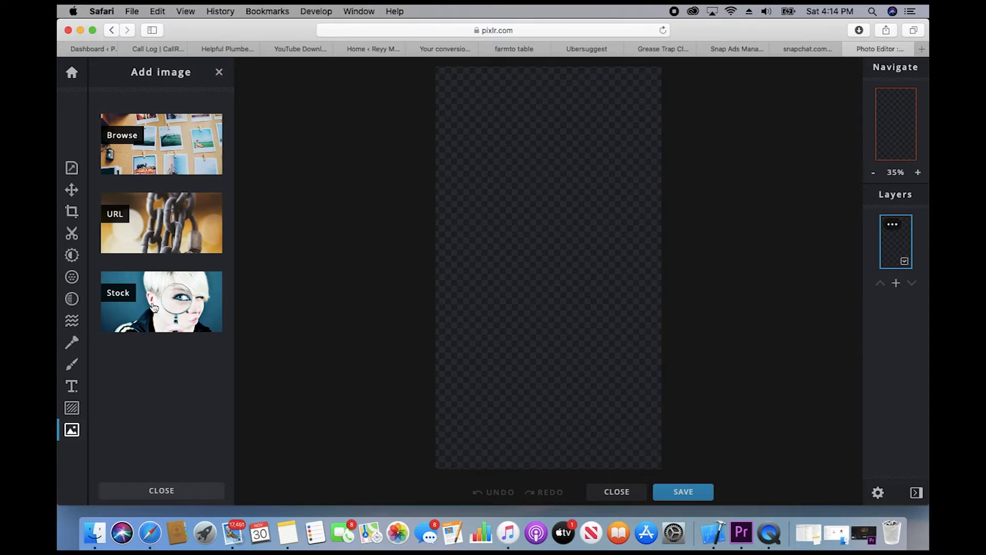
click(154, 308)
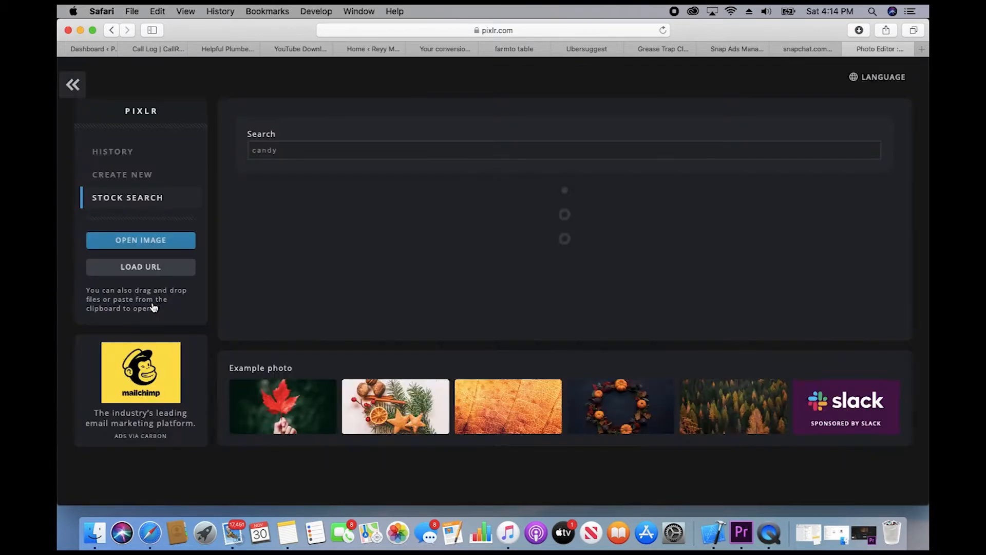
scroll(482, 338, down, 2)
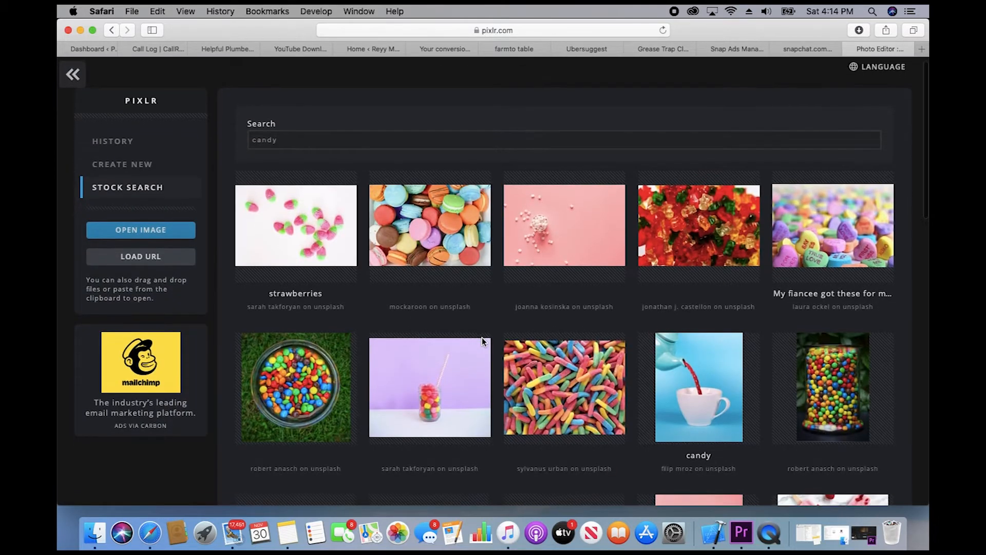
scroll(483, 342, down, 4)
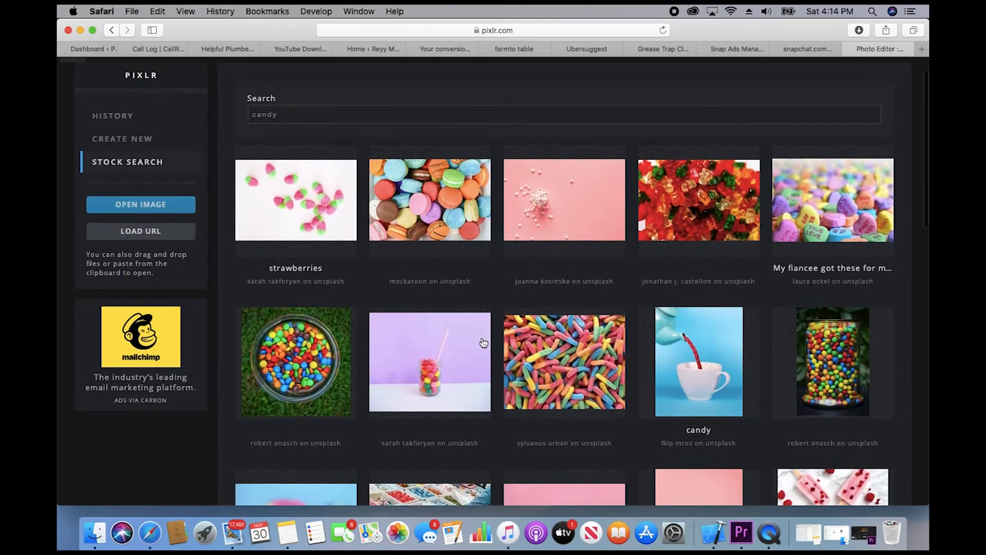
scroll(483, 343, down, 5)
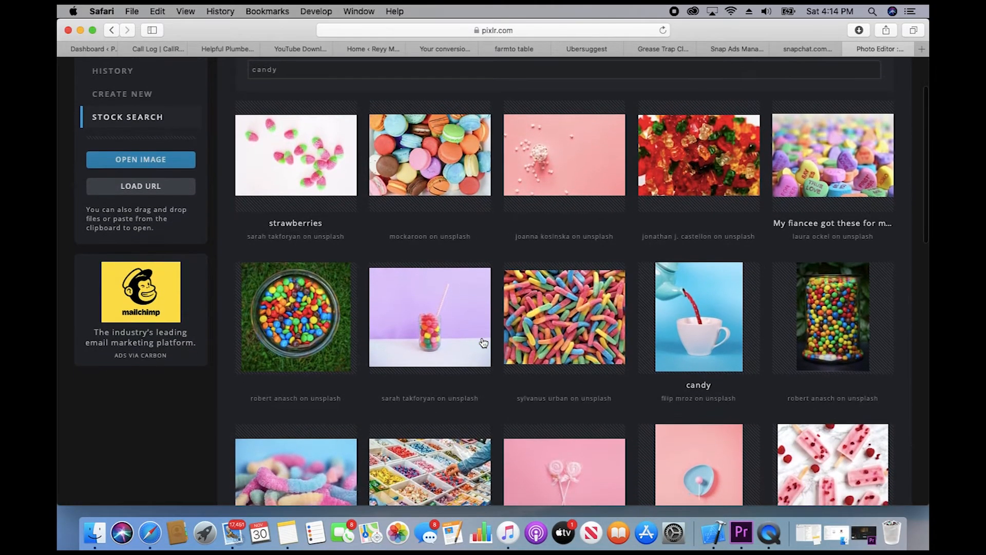
scroll(483, 342, down, 12)
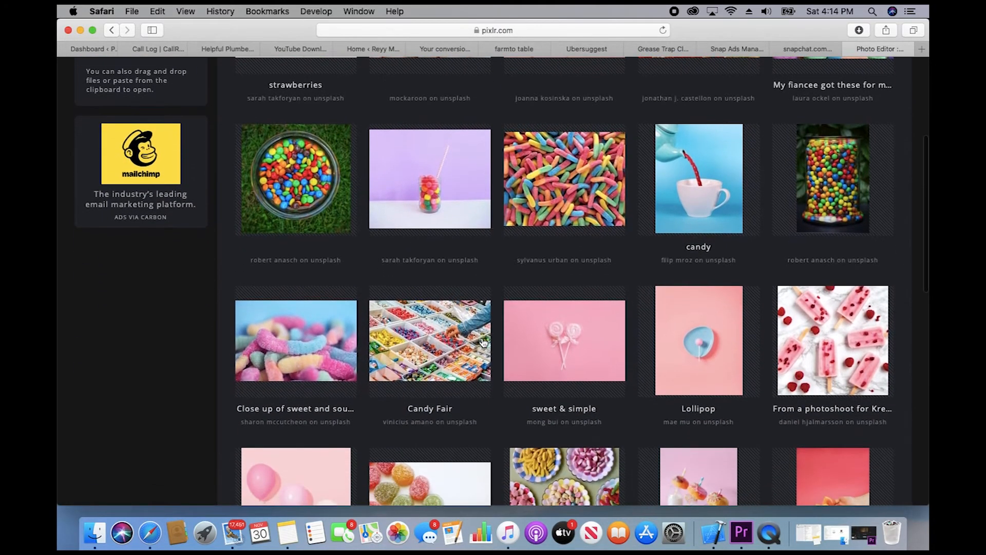
scroll(483, 342, down, 3)
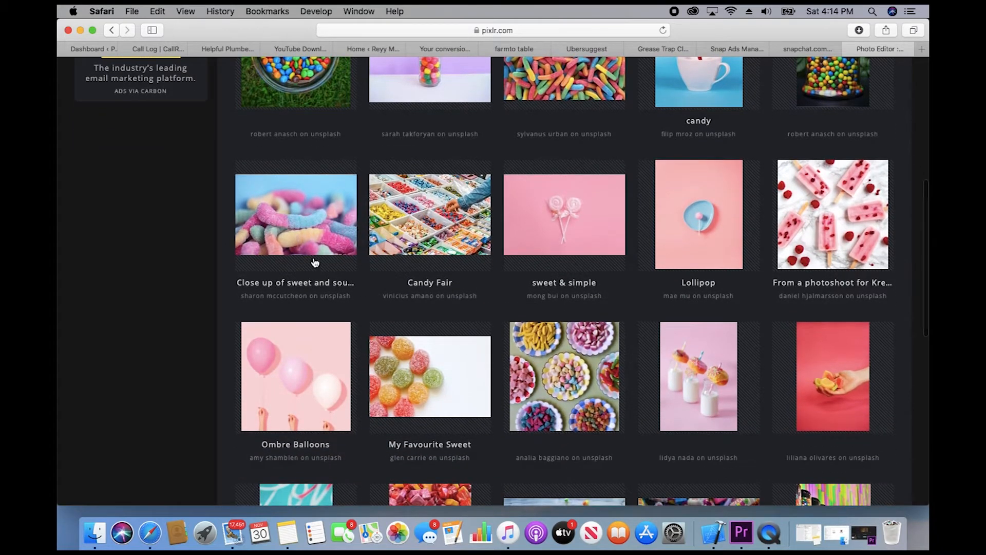
click(292, 246)
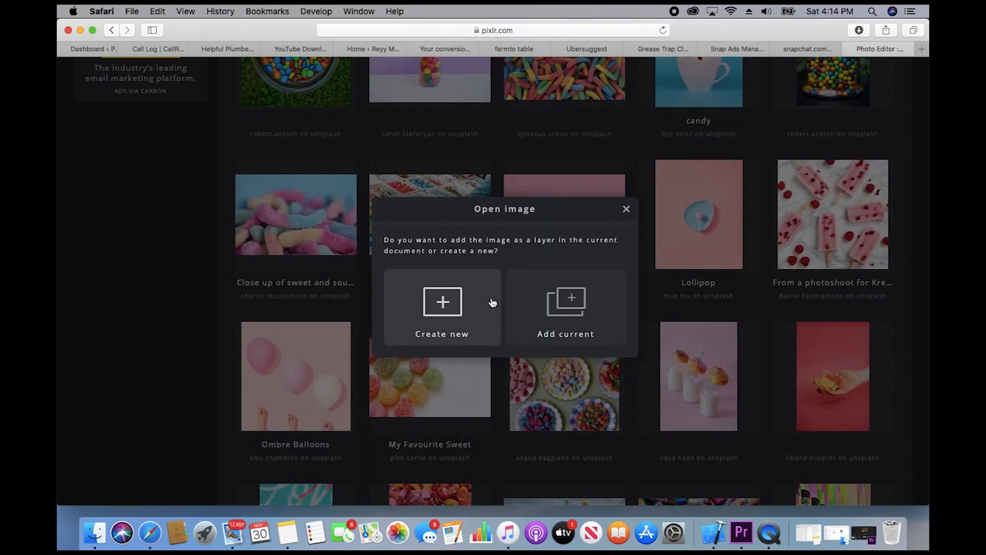
click(573, 324)
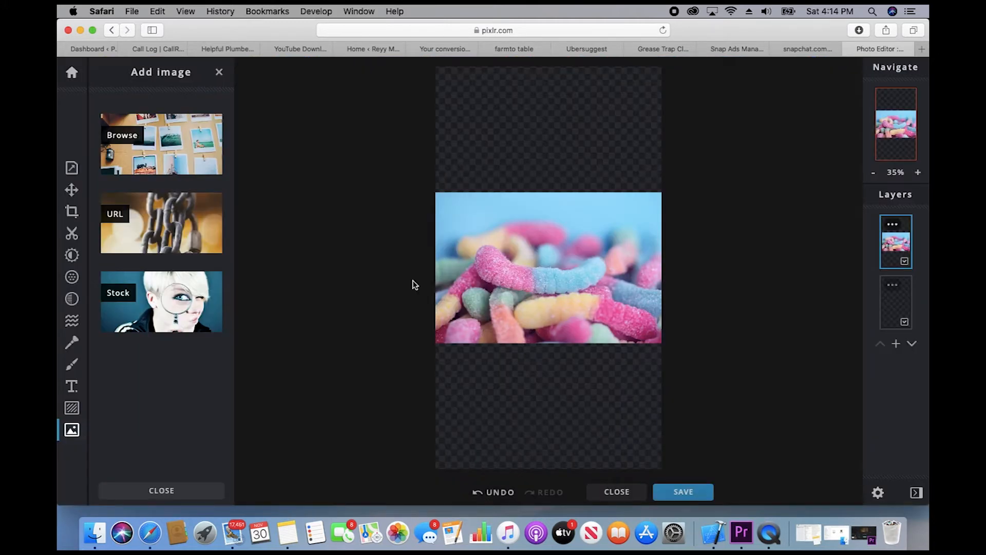
Step: Drag the gummy worms photo flush to the canvas bottom at Top 1263, Left 0
click(72, 190)
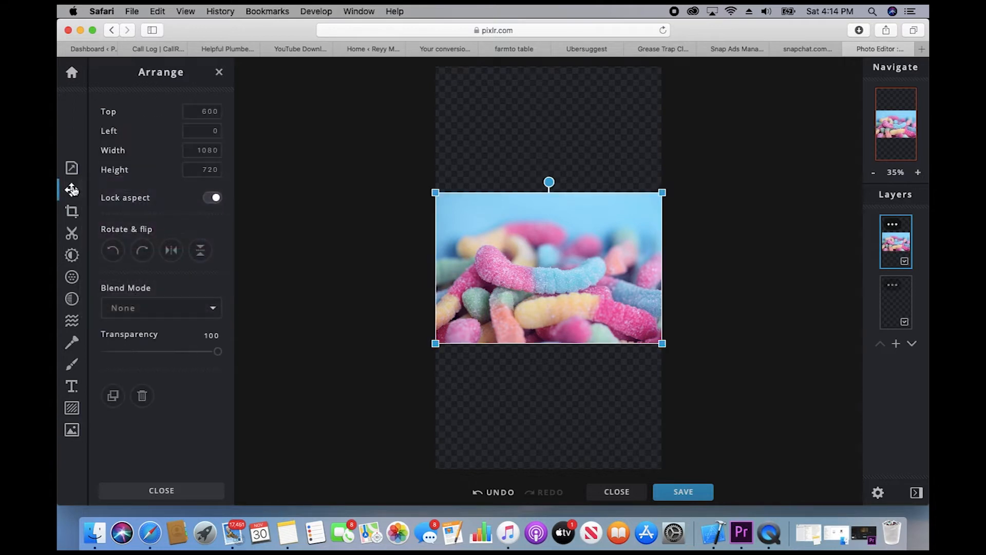
drag(566, 260, 529, 390)
click(303, 357)
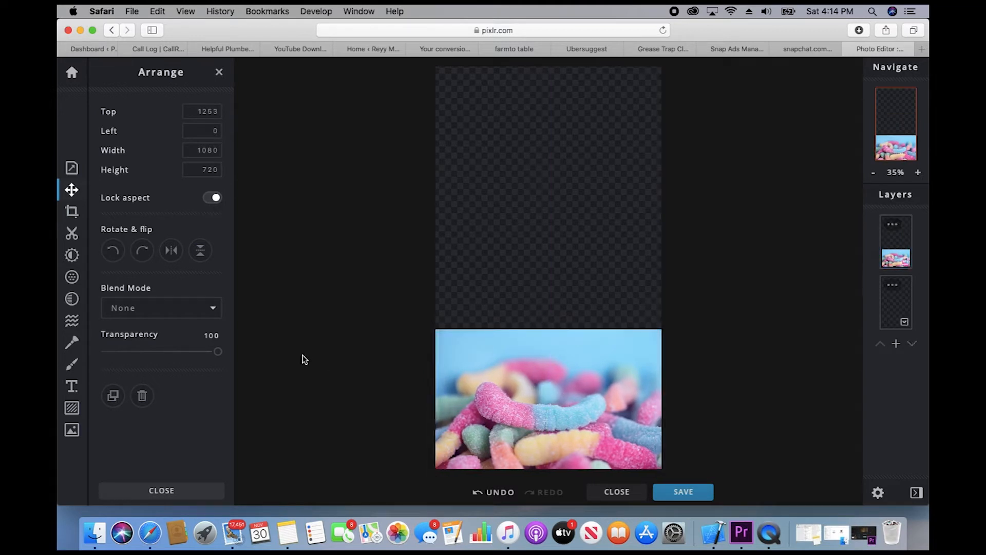
click(73, 234)
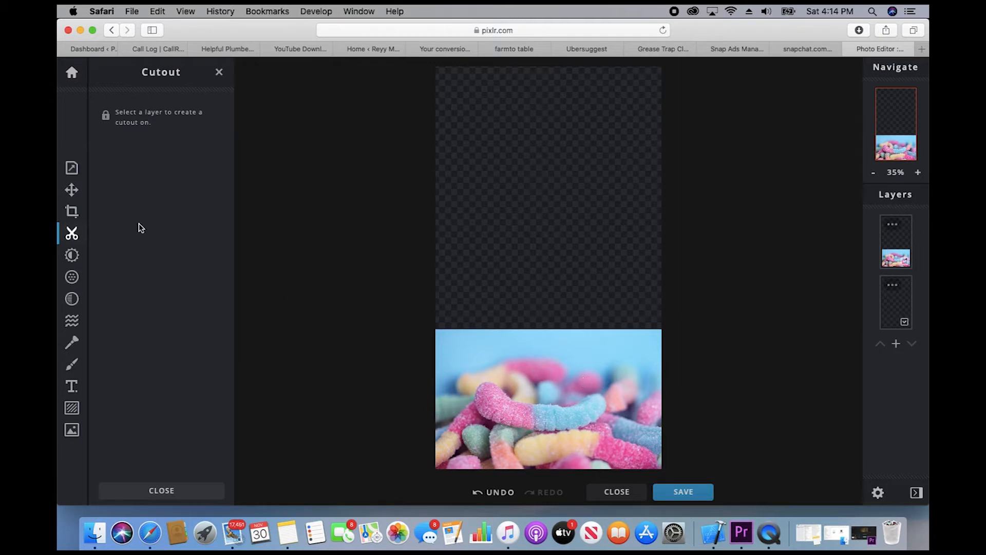
Step: Erase the photo's top with a 380px Cutout brush in REMOVE mode for a soft transparent fade
click(72, 234)
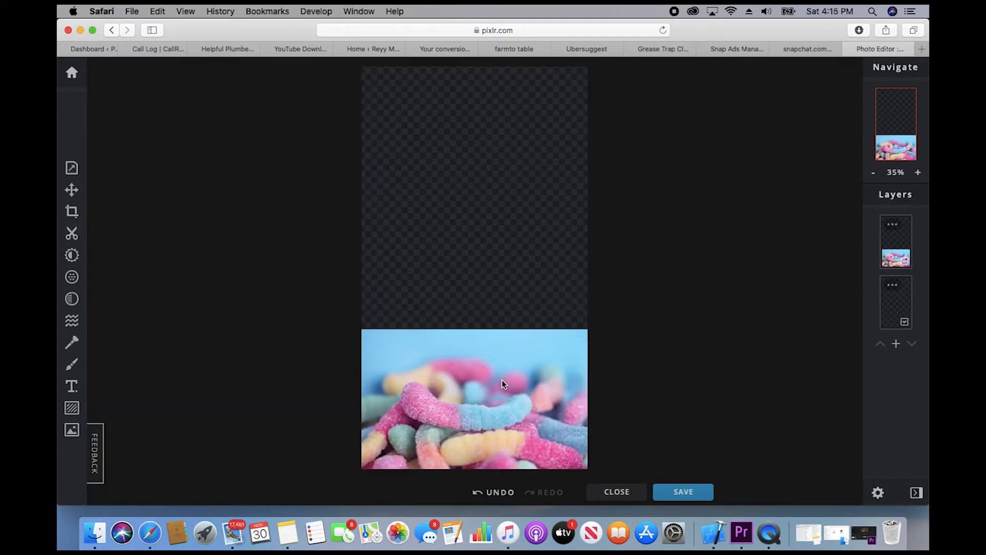
click(72, 233)
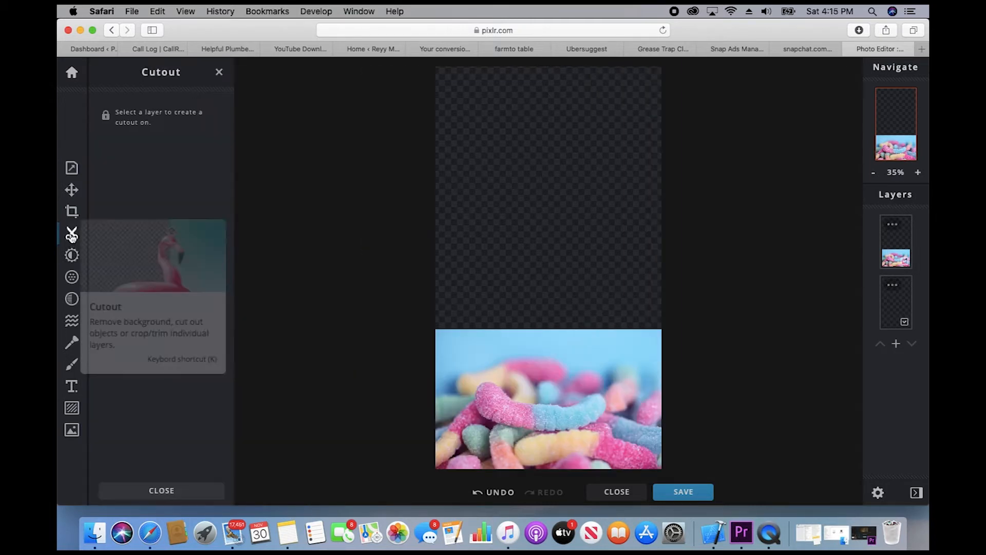
click(520, 364)
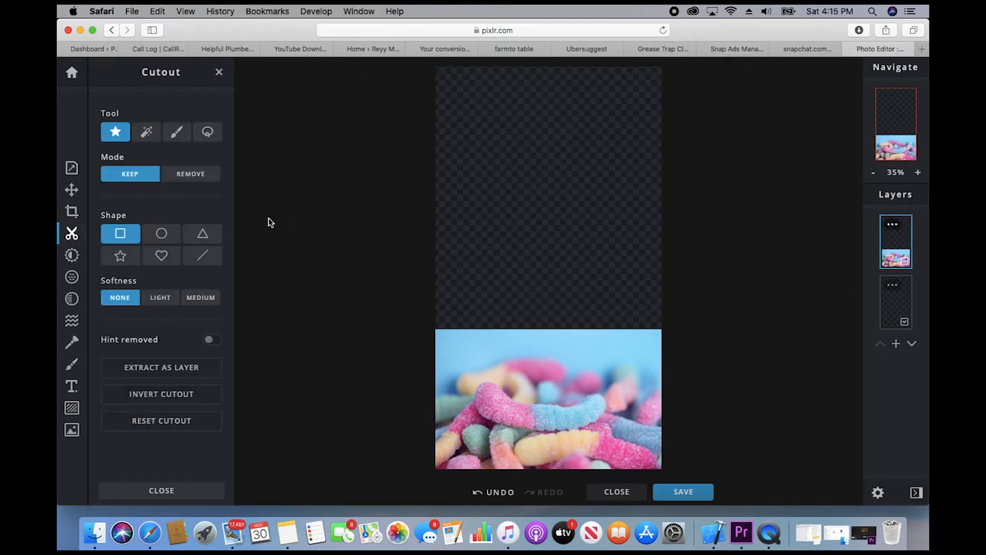
click(177, 133)
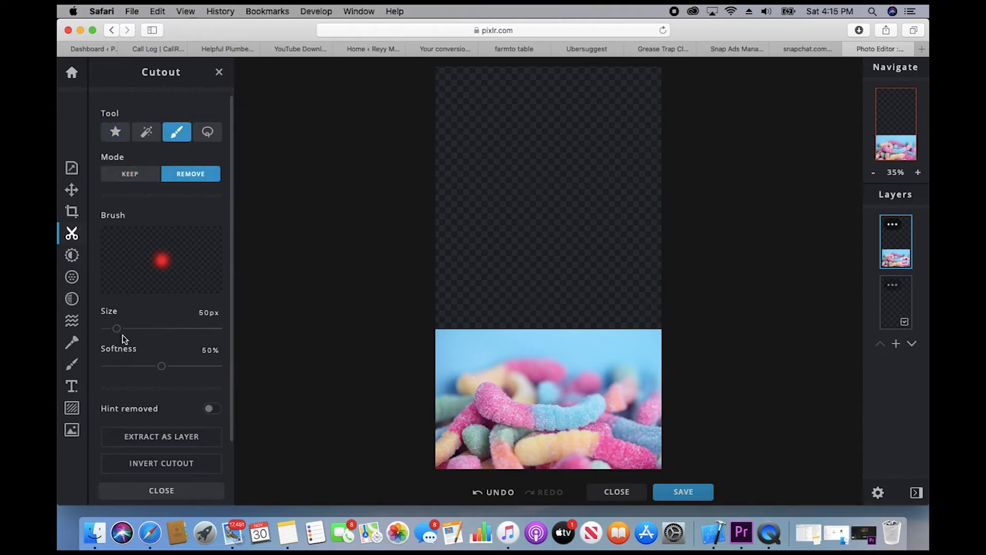
drag(116, 328, 191, 334)
mouse_move(445, 380)
mouse_down()
mouse_move(447, 342)
mouse_move(584, 361)
mouse_move(612, 350)
mouse_move(654, 357)
mouse_move(659, 342)
mouse_move(458, 332)
mouse_move(445, 340)
mouse_move(434, 367)
mouse_up()
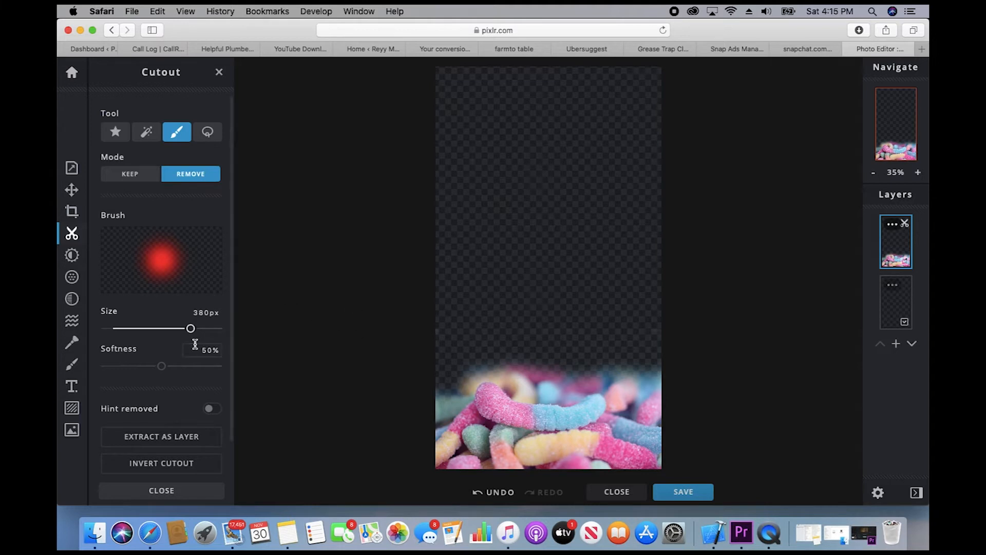
click(71, 189)
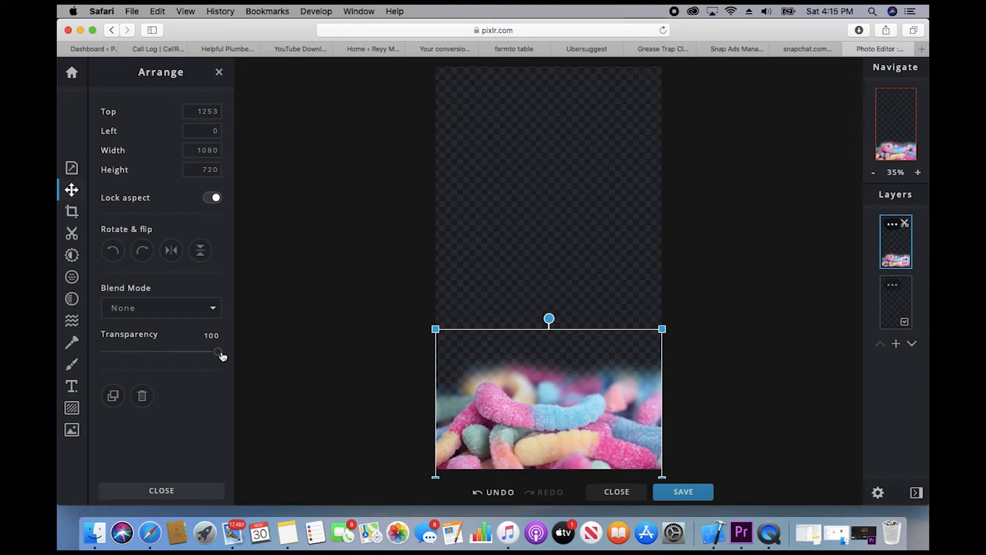
Step: Lower the gummy worms layer's transparency to 51
drag(218, 352, 163, 356)
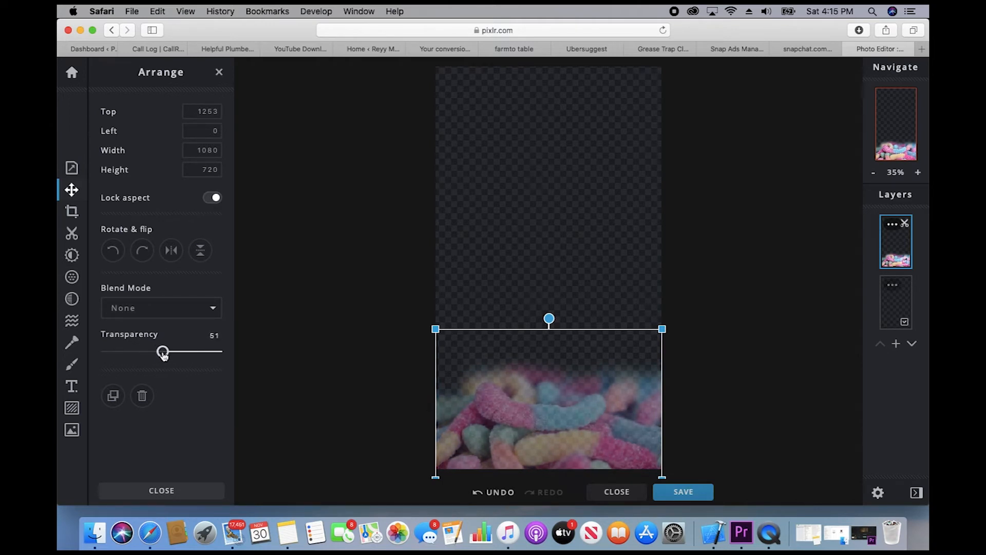
click(348, 290)
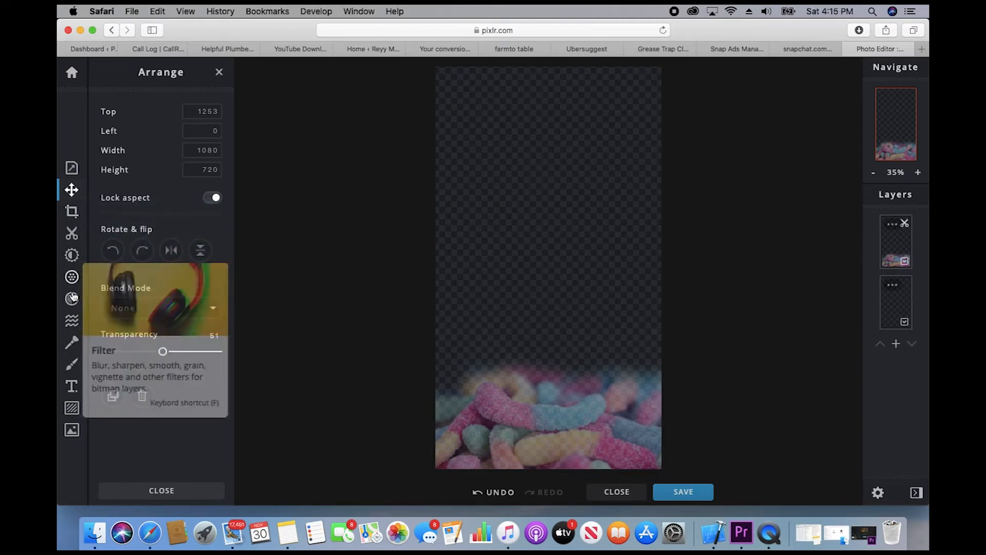
Step: Add the HELLO cookie sticker from the Sweet Treats sticker collection
click(72, 410)
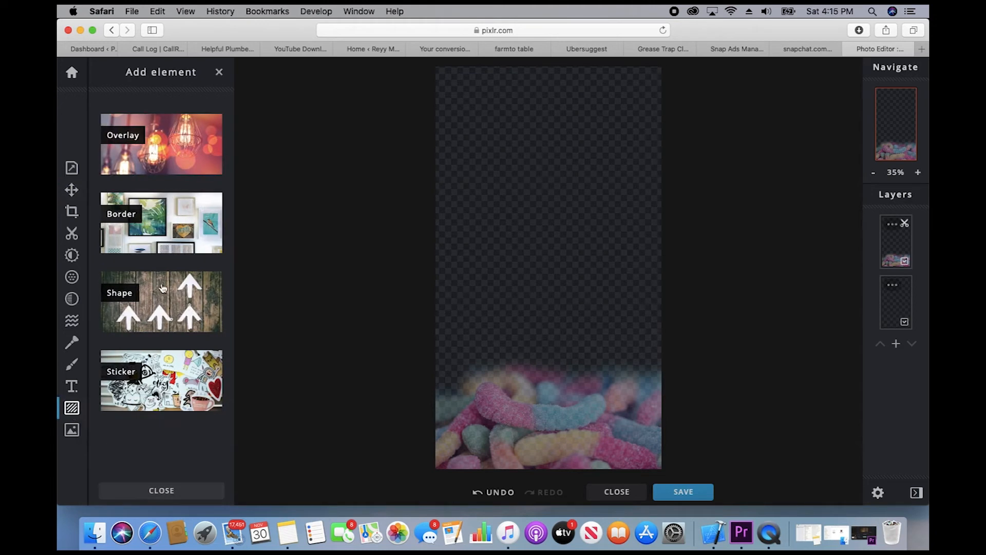
click(155, 377)
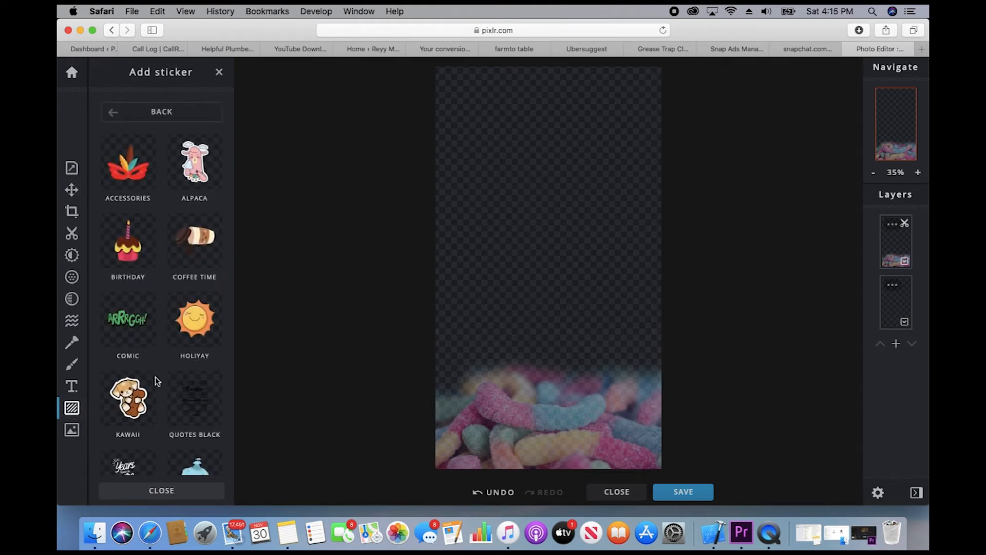
scroll(176, 301, down, 3)
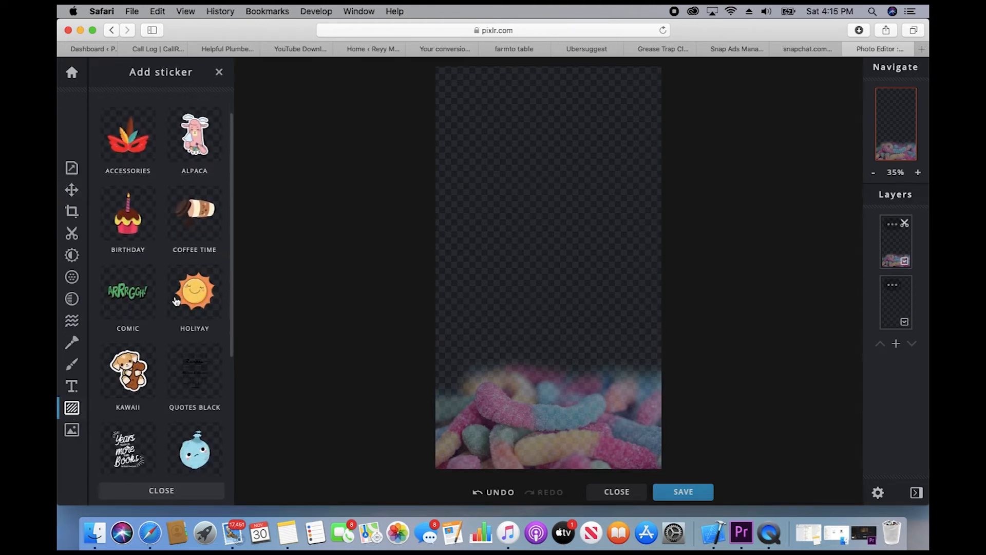
scroll(176, 302, down, 5)
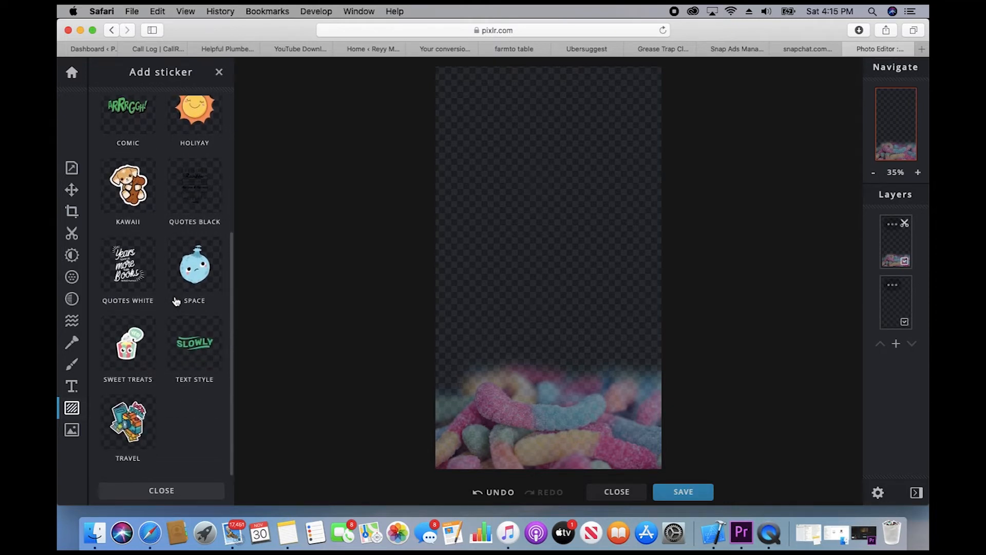
click(131, 367)
scroll(173, 295, down, 4)
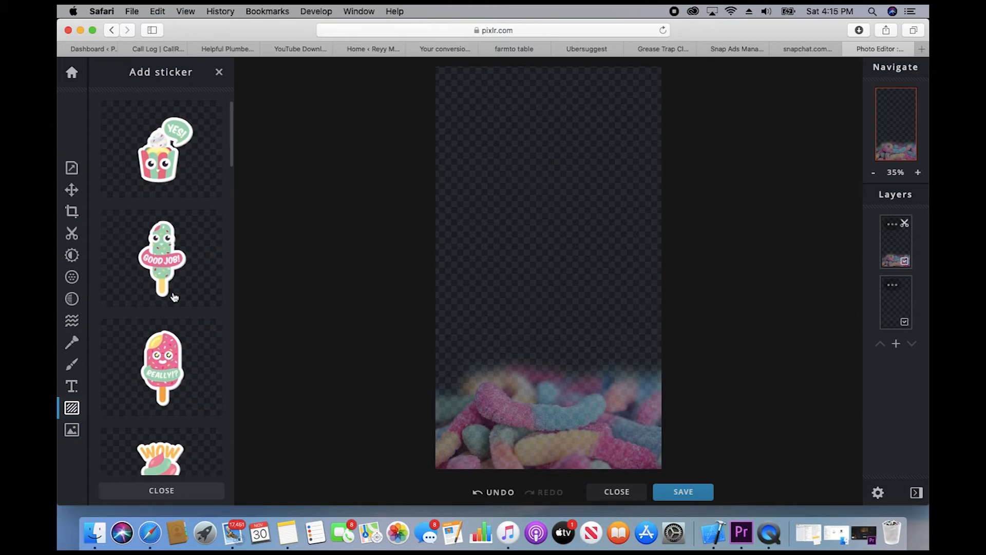
scroll(174, 297, down, 15)
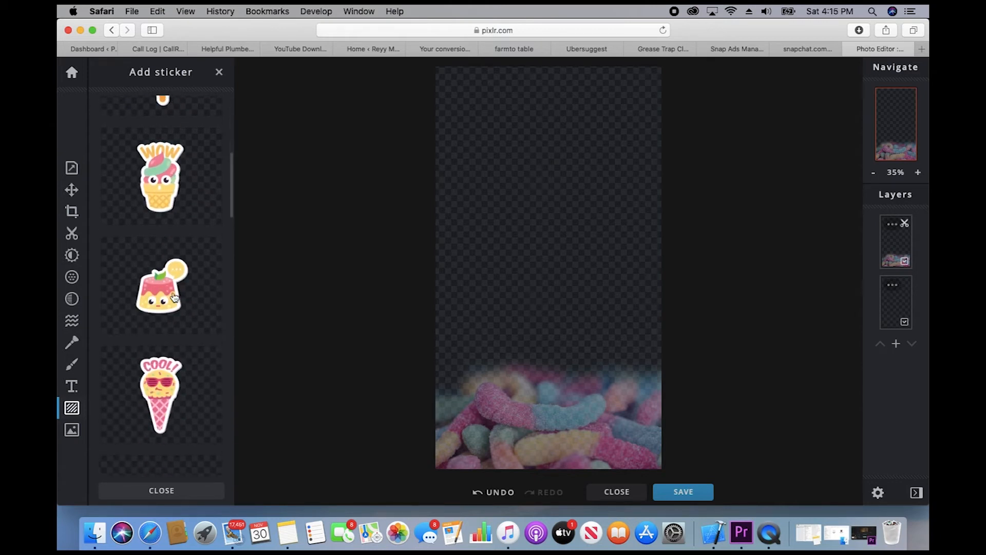
scroll(175, 297, down, 4)
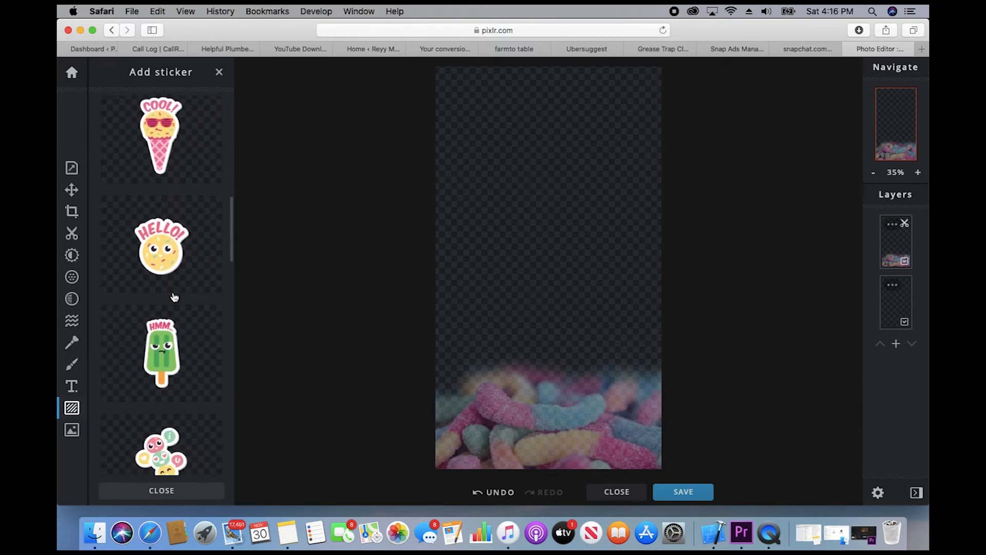
scroll(172, 292, up, 1)
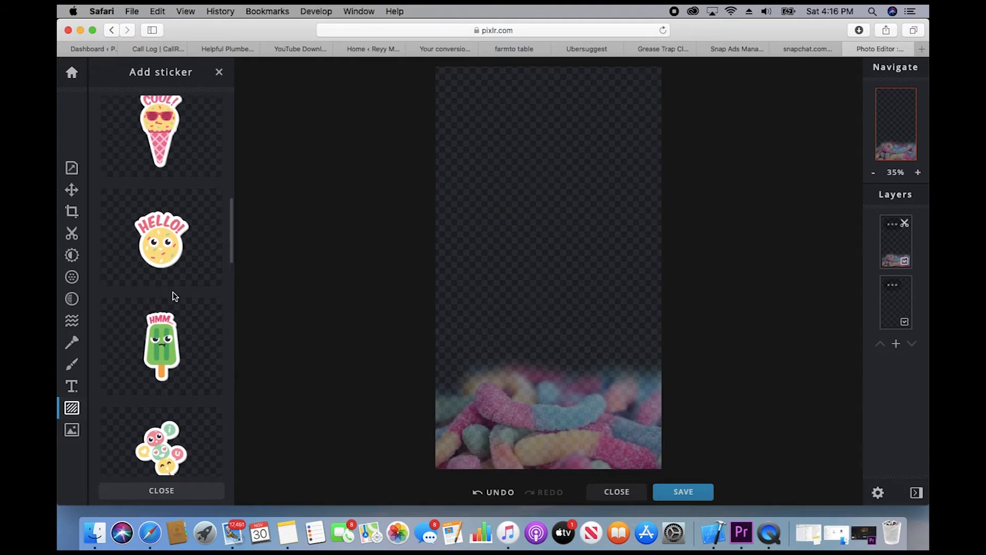
click(152, 248)
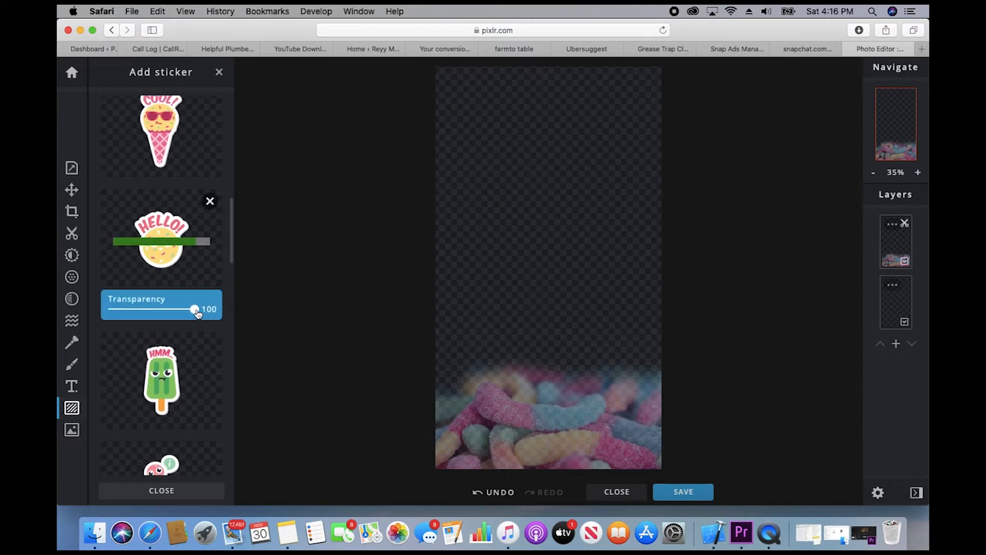
Step: Make the HELLO sticker semi-transparent, shrink it, and place it in the top-left corner
click(175, 309)
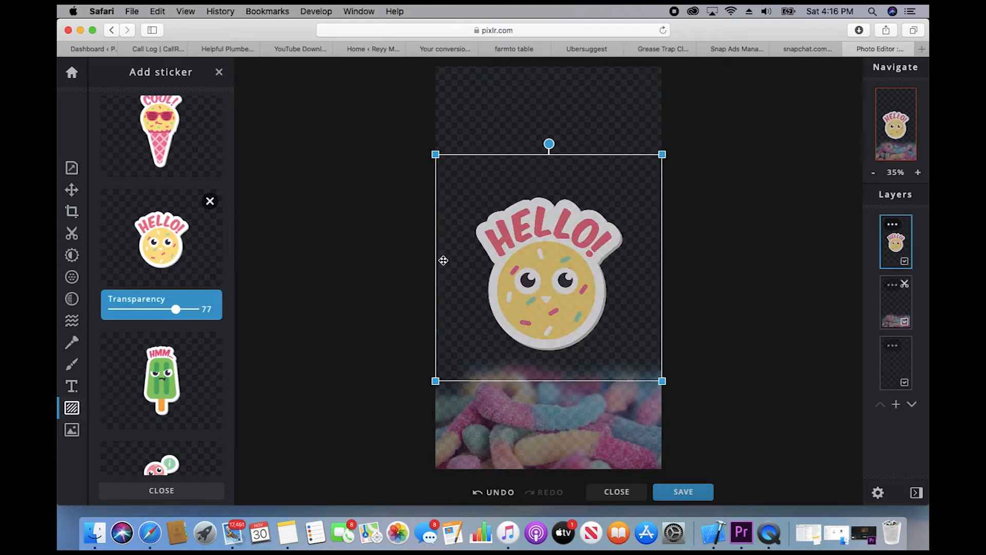
drag(176, 315, 157, 311)
drag(558, 265, 514, 141)
drag(617, 255, 573, 211)
drag(485, 129, 495, 126)
click(303, 174)
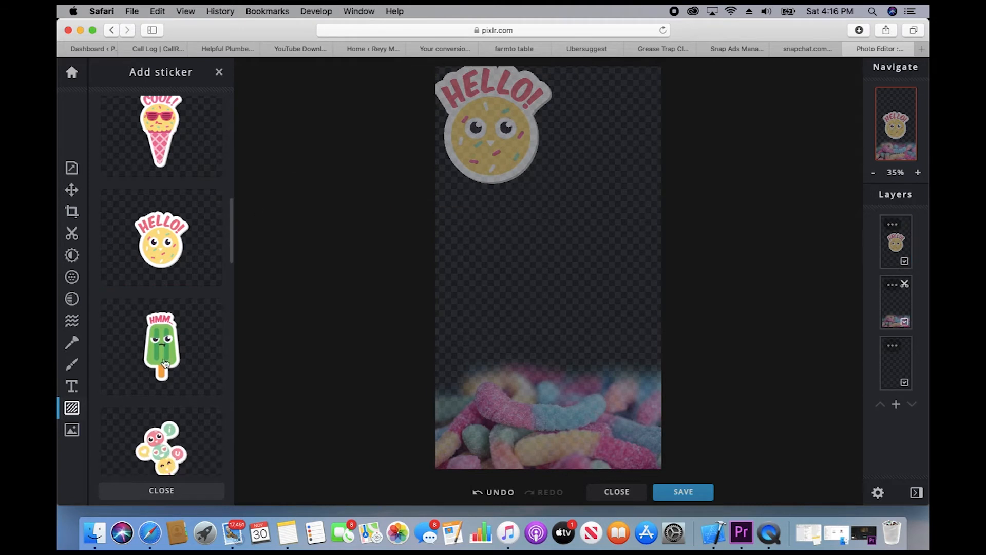
Step: Add the pink WEEE macaron sticker from Sweet Treats to the canvas
scroll(165, 308, down, 5)
scroll(166, 363, down, 5)
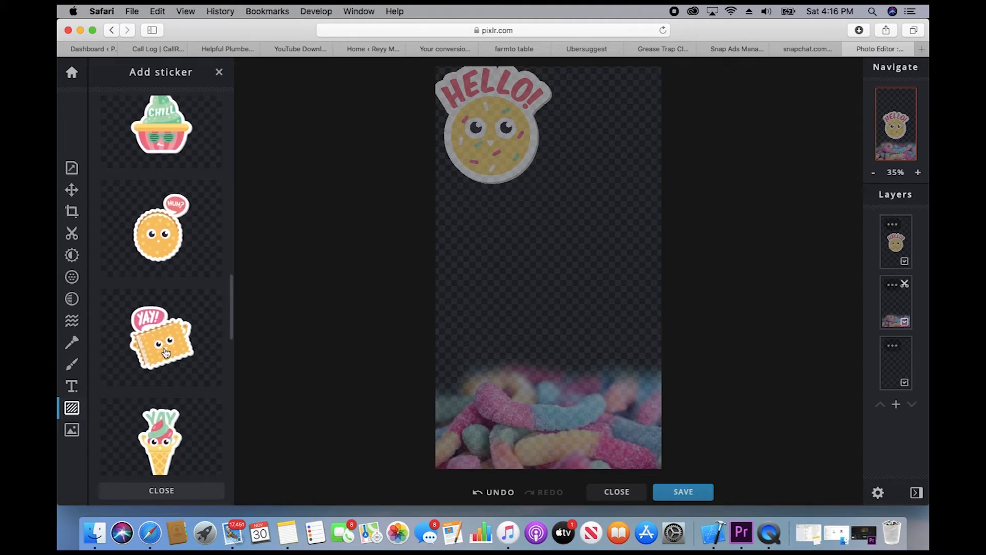
scroll(142, 403, down, 4)
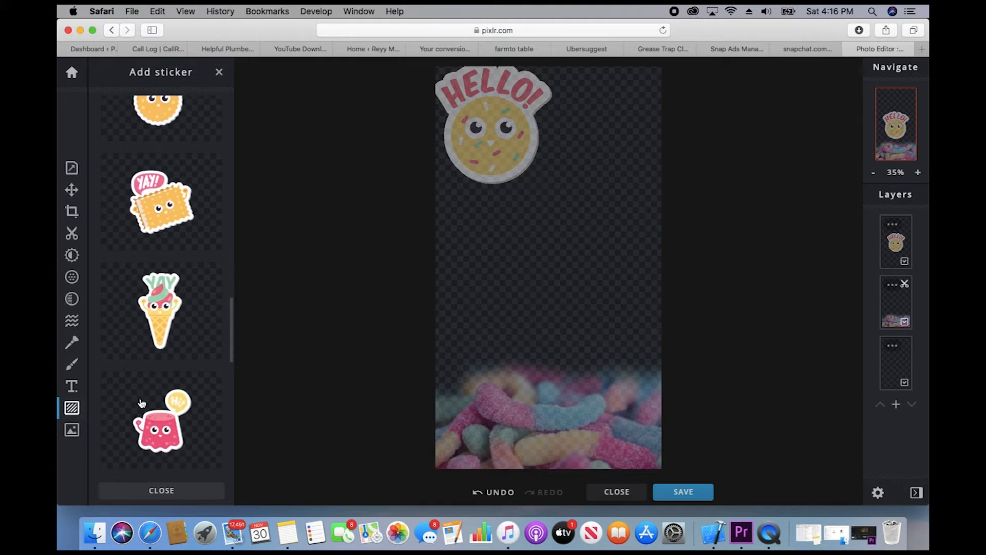
scroll(142, 403, down, 10)
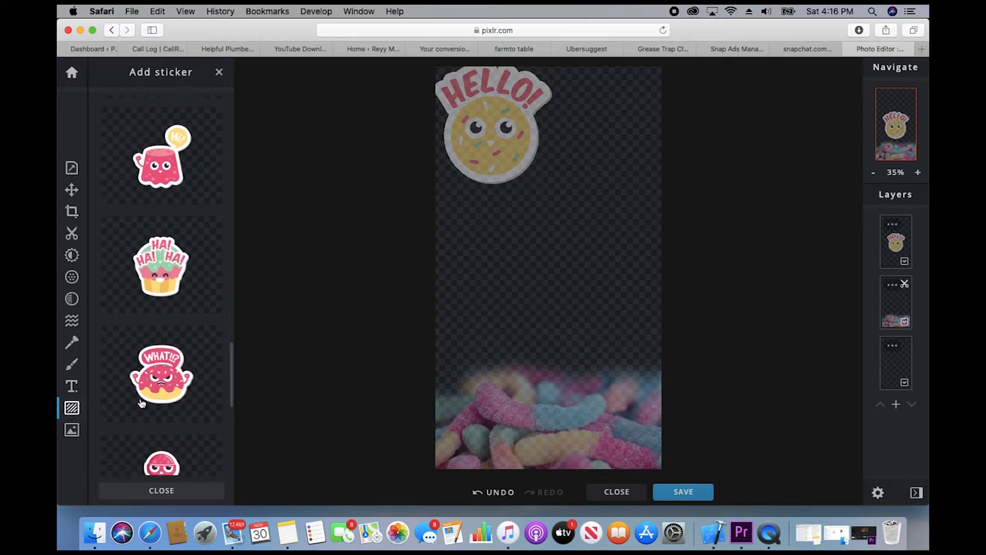
scroll(142, 402, down, 4)
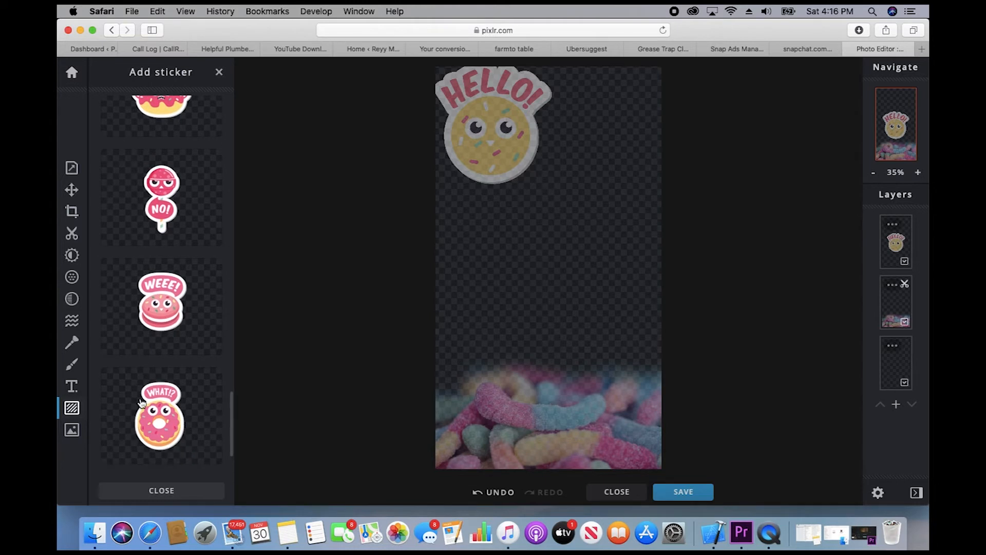
click(163, 307)
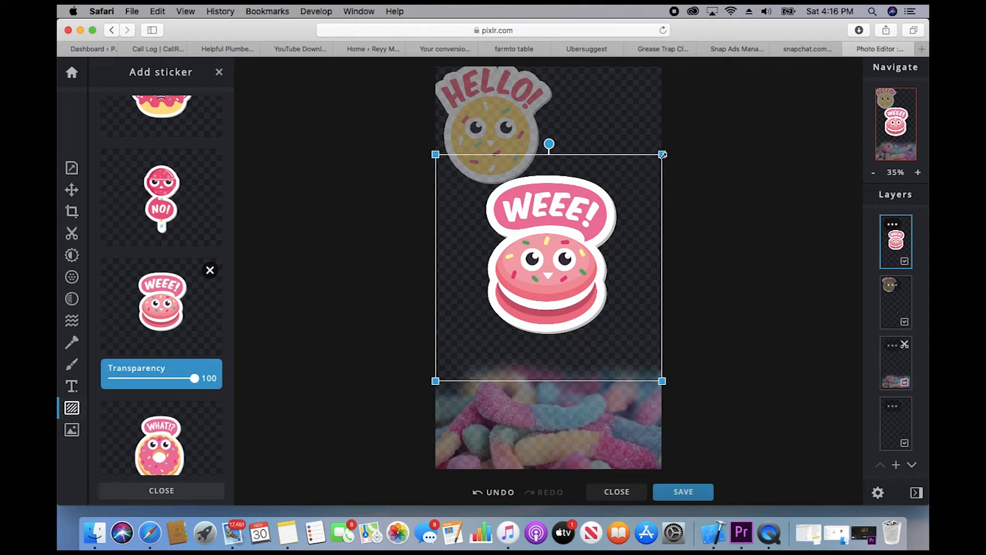
Step: Shrink the WEEE sticker, move it to the top-right corner, and set transparency to 60
drag(662, 154, 556, 261)
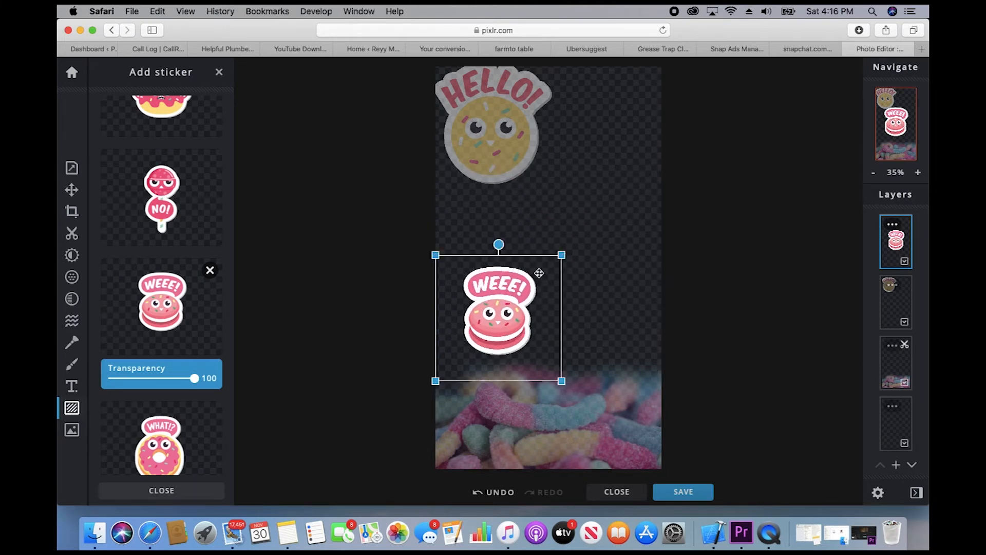
drag(508, 308, 645, 116)
drag(195, 386, 163, 385)
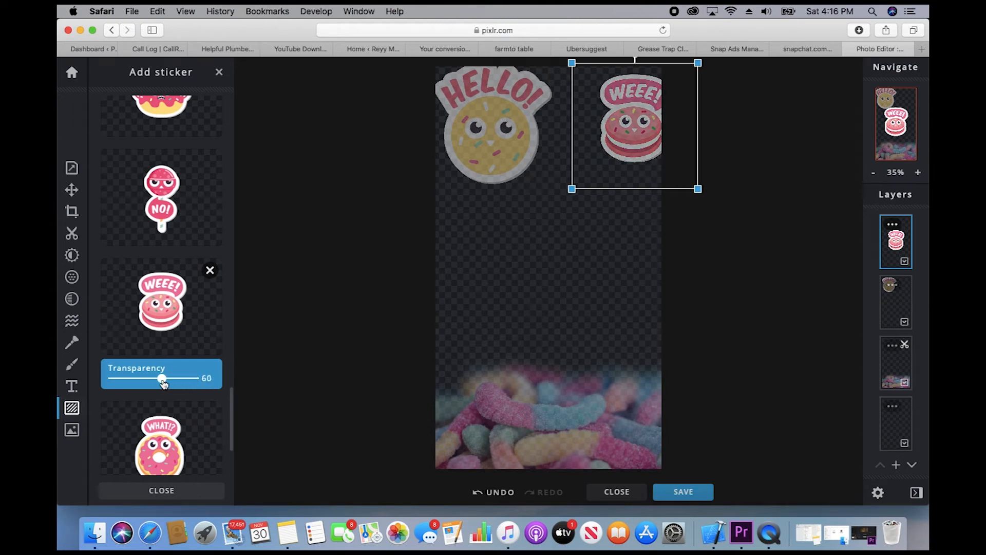
click(340, 242)
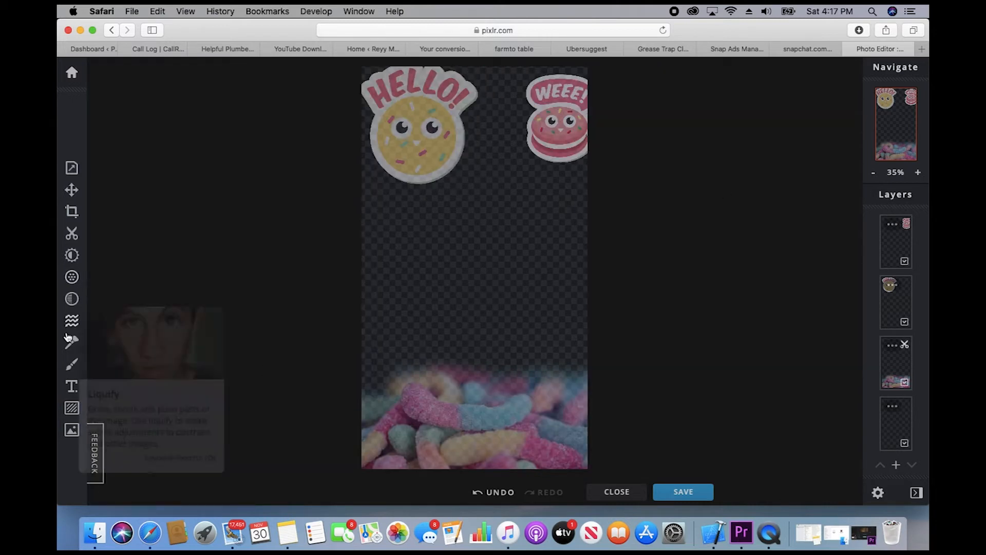
Step: Add a new text layer reading 'CANDY LANE'
click(73, 386)
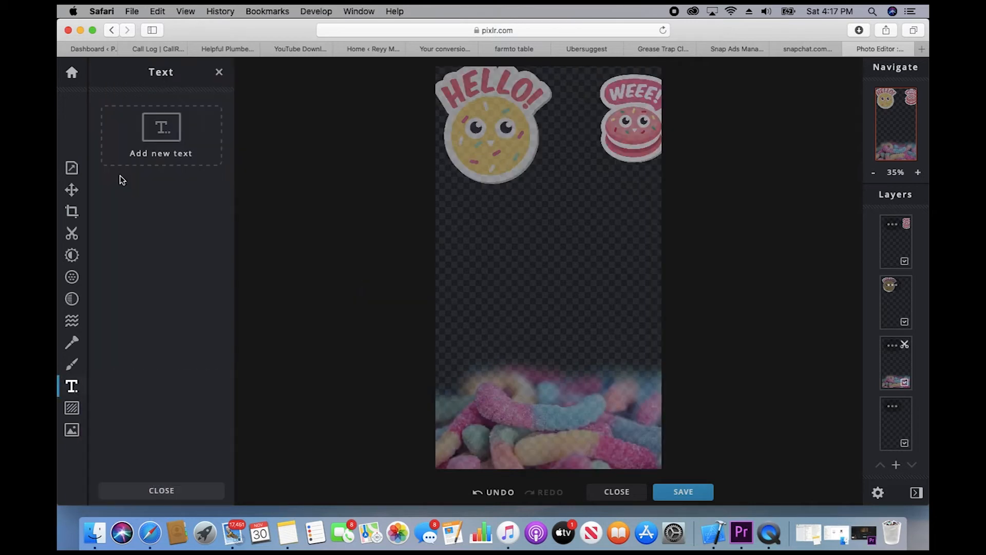
click(136, 144)
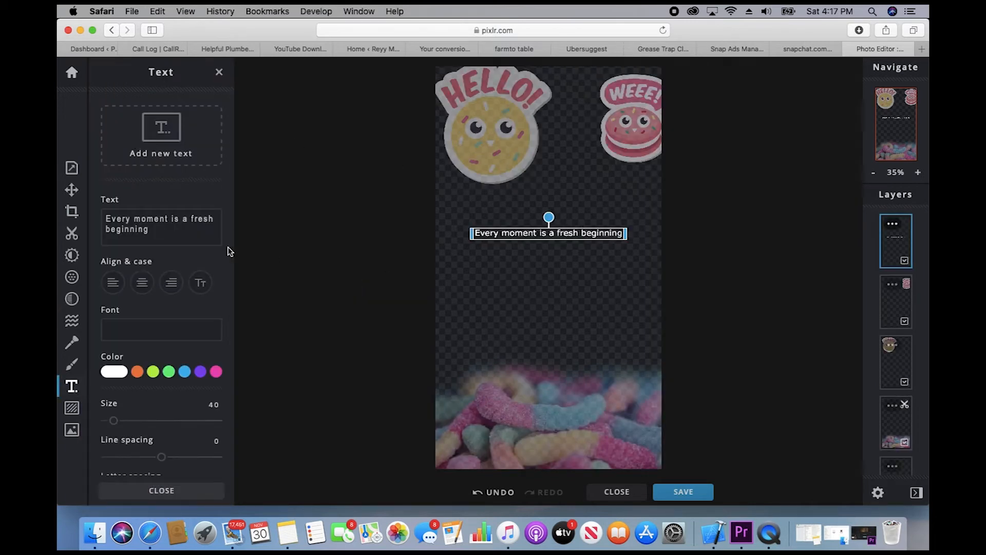
click(145, 234)
drag(146, 234, 108, 216)
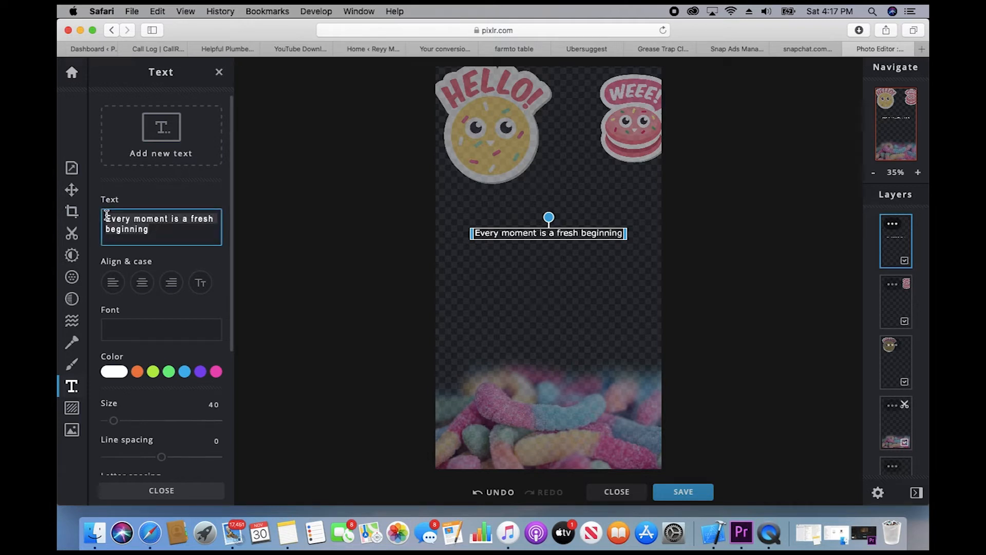
text(CANDY LANE)
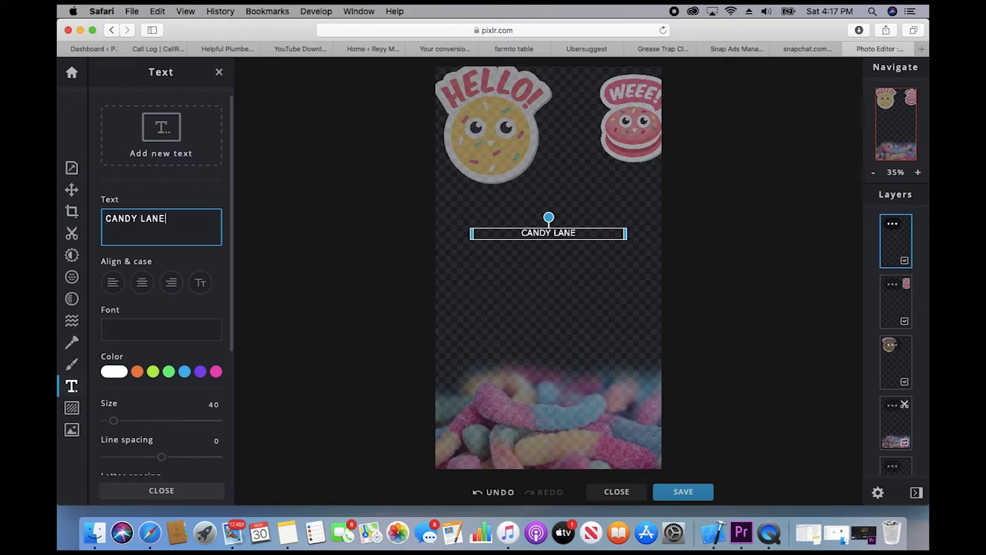
Step: Colour the CANDY LANE text pink #D677B6 and enlarge it to size 123
click(216, 372)
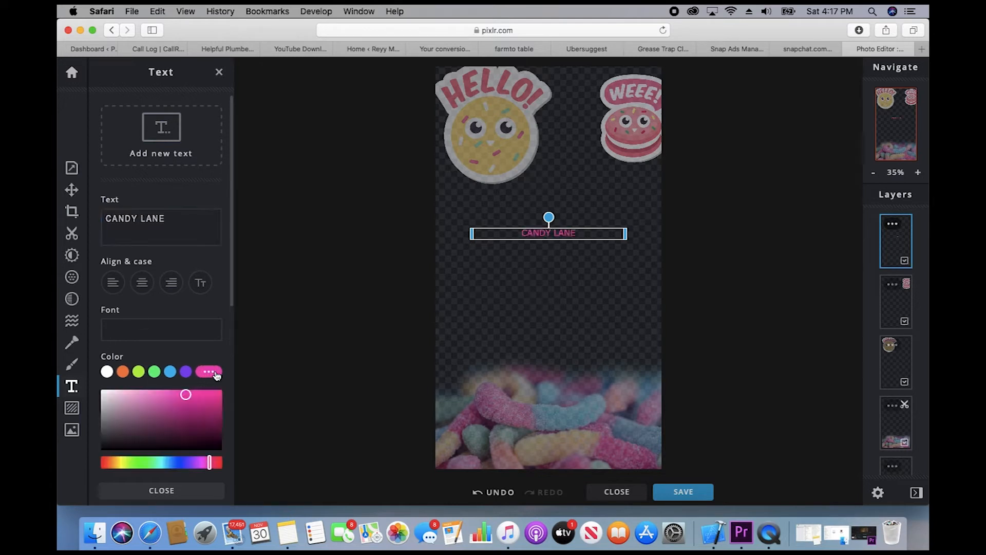
drag(186, 397, 153, 402)
drag(154, 405, 155, 401)
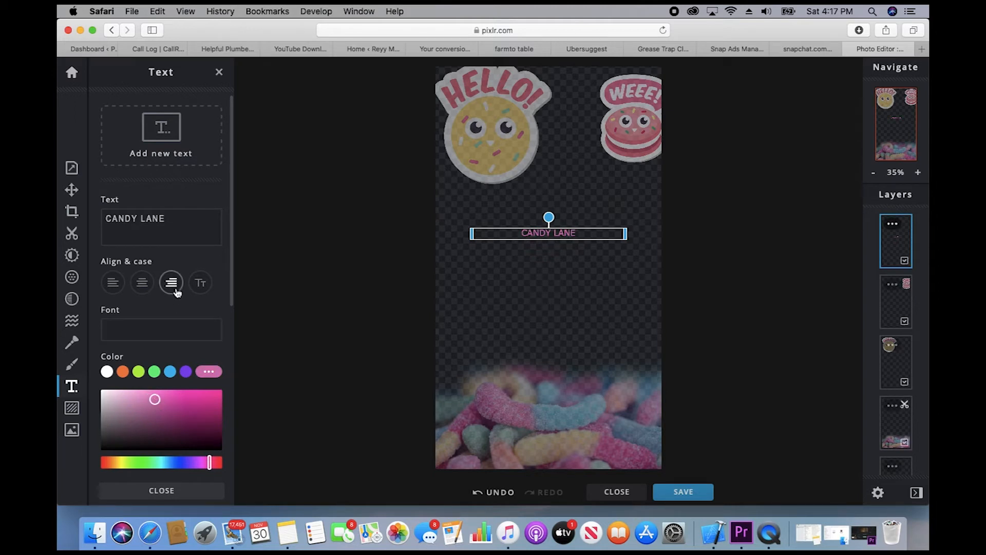
scroll(174, 285, down, 2)
scroll(176, 292, down, 6)
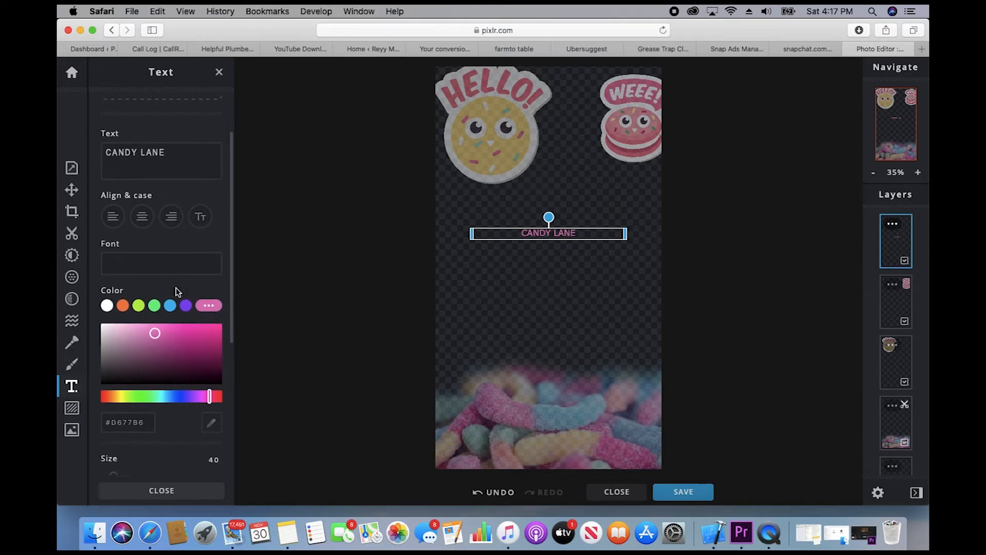
drag(114, 317, 133, 319)
scroll(170, 368, down, 3)
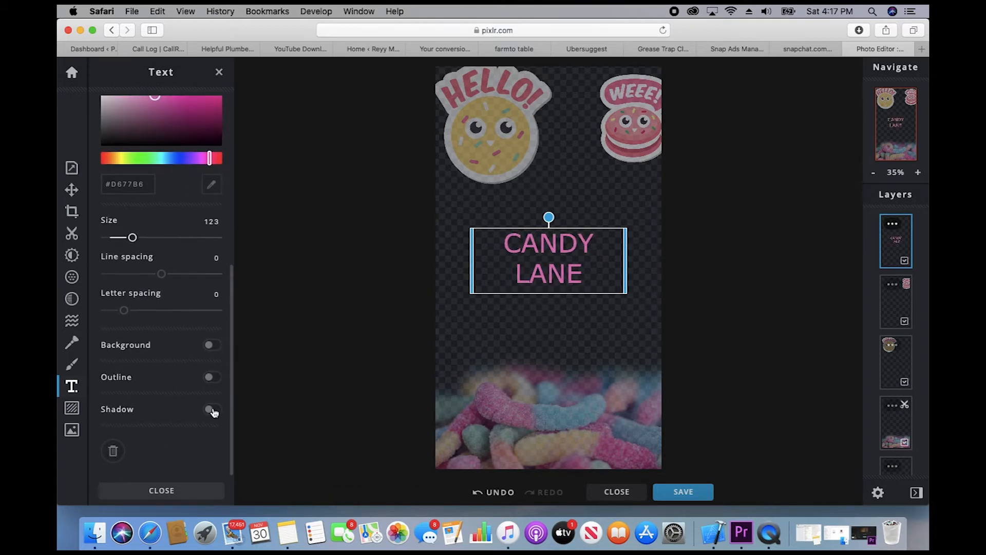
Step: Give CANDY LANE a green drop shadow with blur 42, vertical offset 56 and opacity 30
click(212, 409)
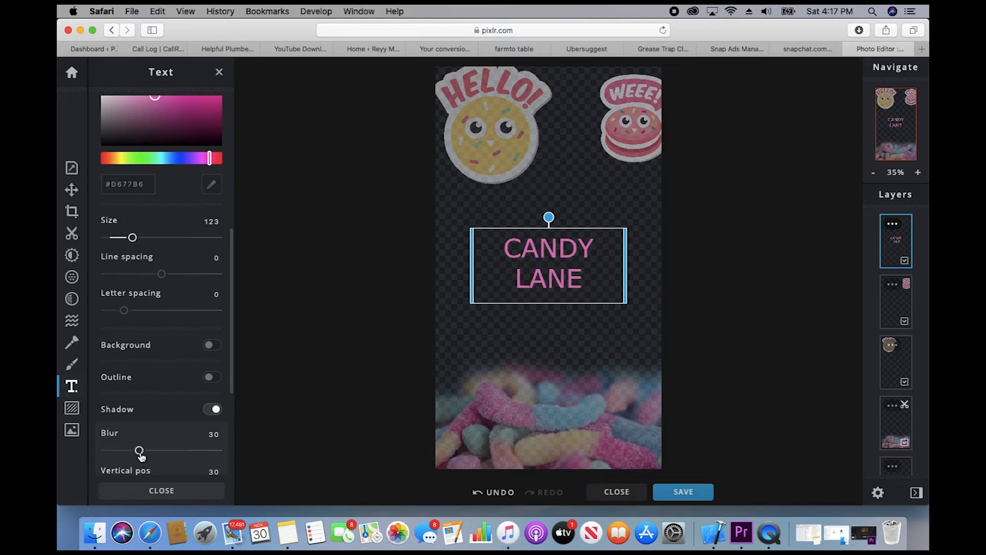
mouse_move(141, 455)
mouse_down()
mouse_move(167, 450)
mouse_move(152, 451)
mouse_up()
scroll(167, 405, down, 5)
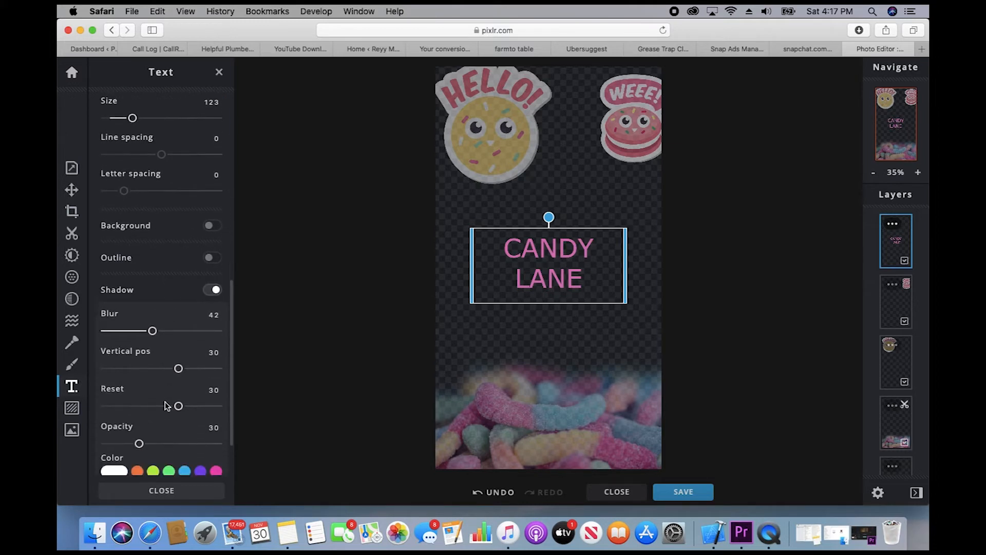
scroll(167, 405, down, 1)
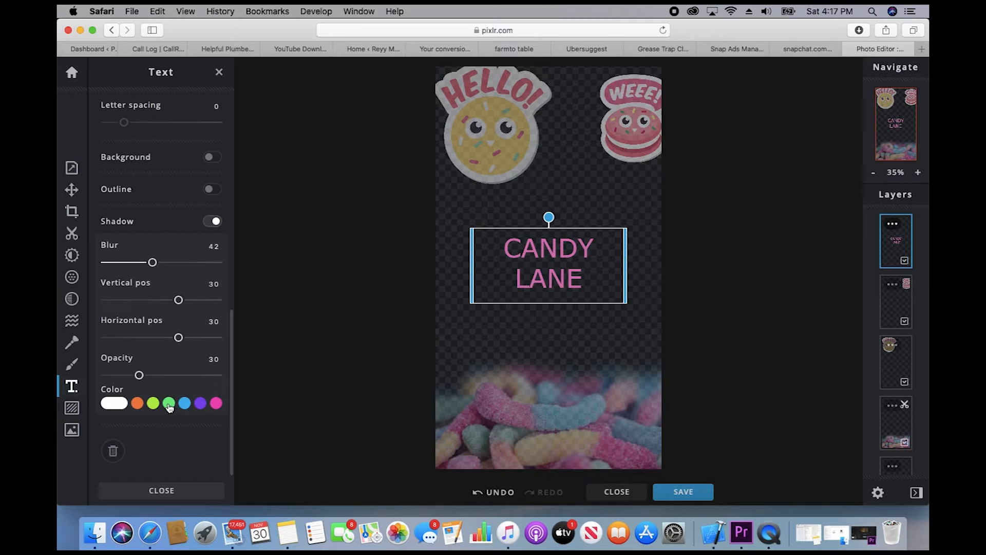
click(170, 407)
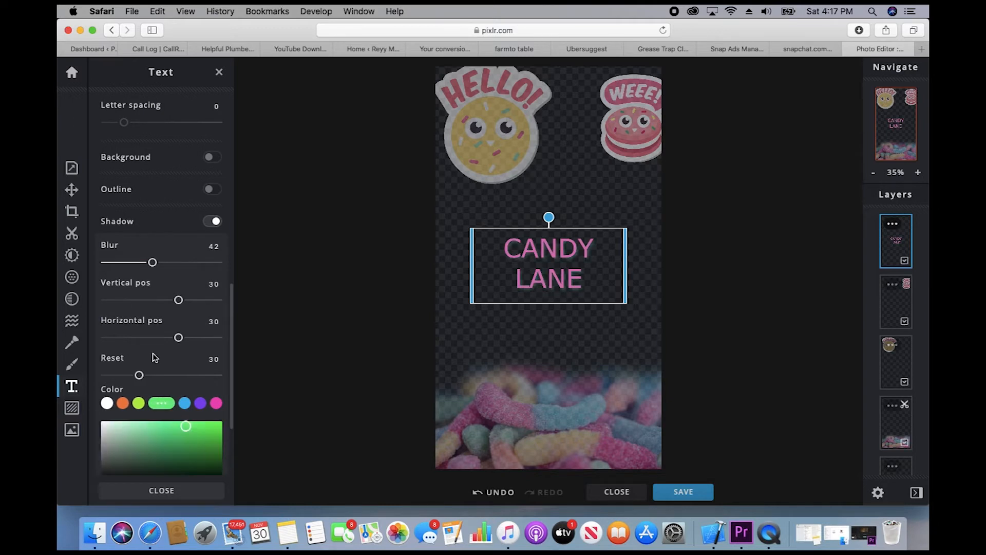
mouse_move(178, 302)
mouse_down()
mouse_move(208, 303)
mouse_move(193, 302)
mouse_up()
scroll(188, 252, up, 5)
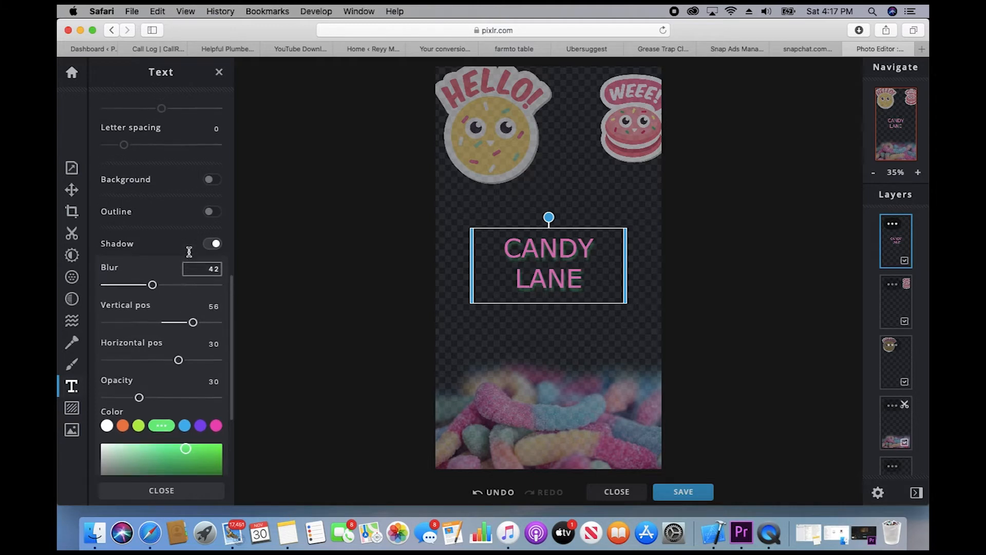
scroll(190, 255, up, 10)
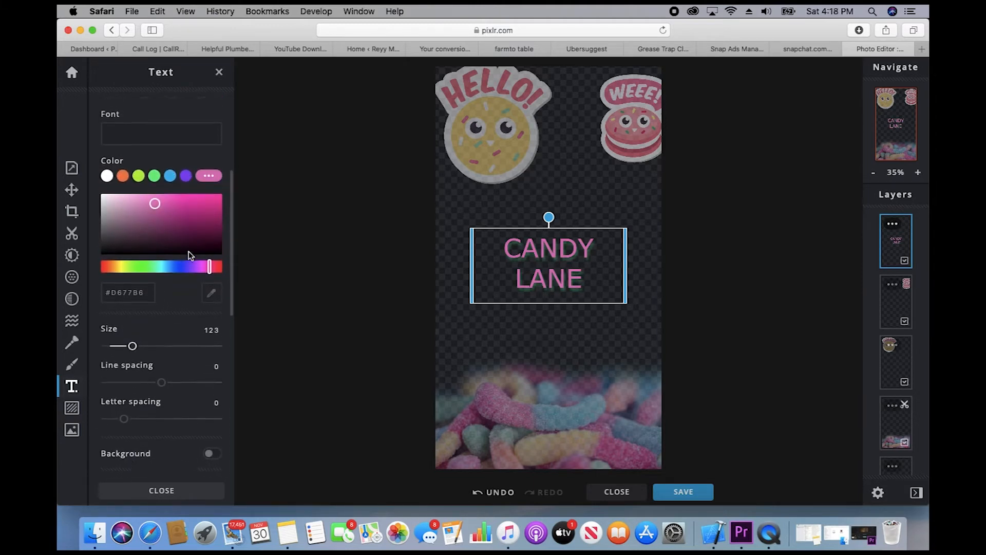
Step: Set CANDY LANE in the Adios Amigos font and enlarge it to size 158
click(172, 251)
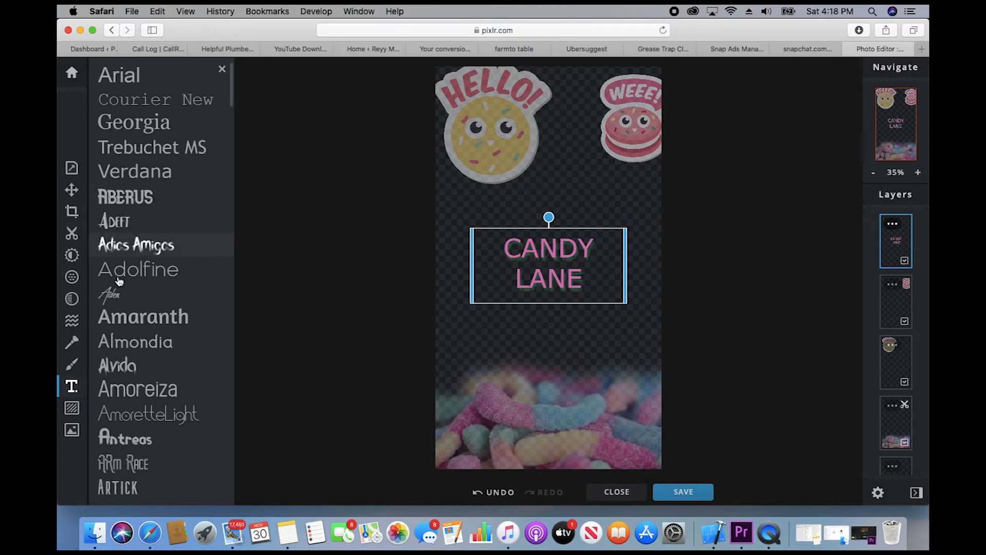
click(126, 251)
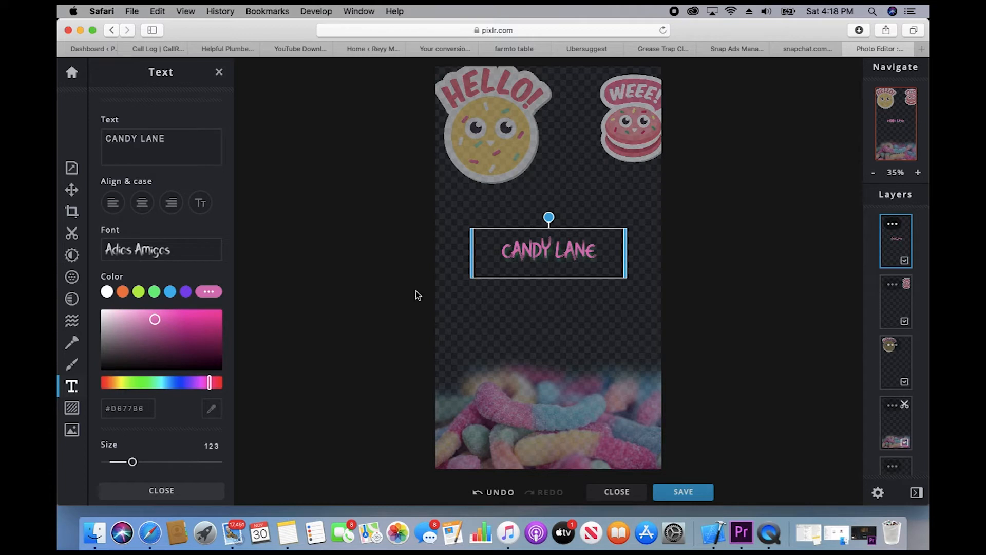
scroll(187, 223, up, 2)
scroll(187, 223, down, 6)
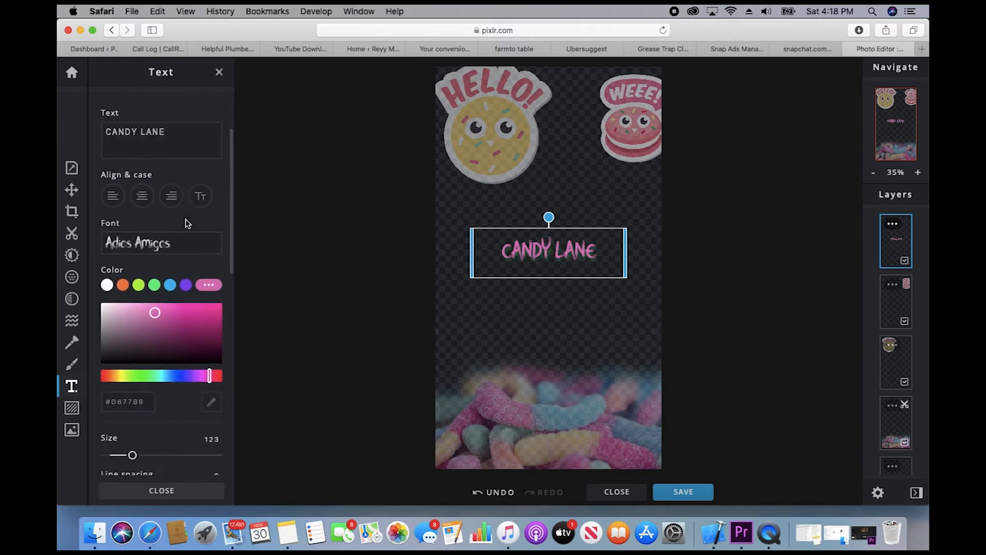
mouse_move(133, 268)
mouse_down()
mouse_move(154, 268)
mouse_move(141, 267)
mouse_up()
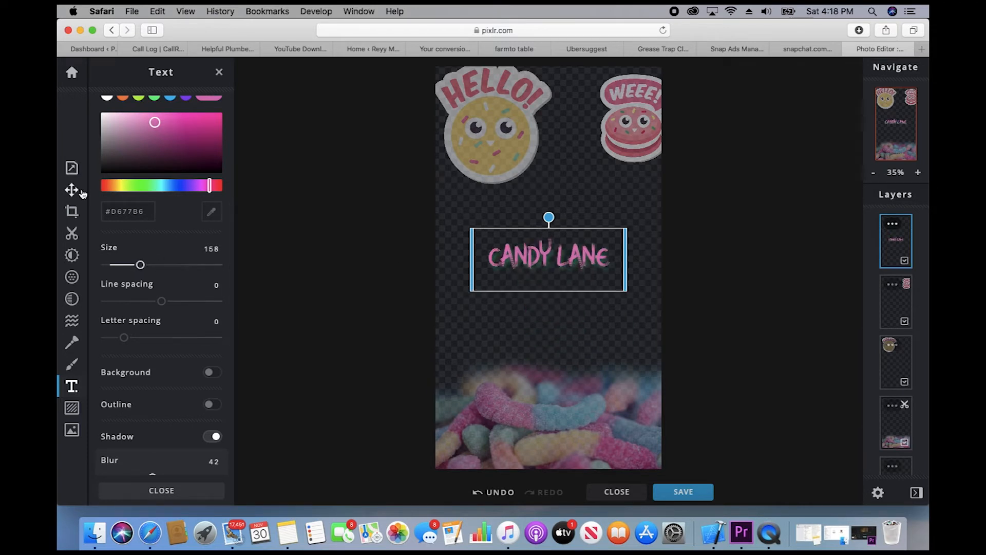
Step: Move CANDY LANE down to Top 1231, Left 163, just above the gummy worms
click(72, 190)
drag(546, 258, 542, 354)
click(332, 245)
scroll(728, 219, up, 8)
scroll(728, 219, down, 10)
scroll(729, 219, up, 6)
scroll(728, 219, down, 4)
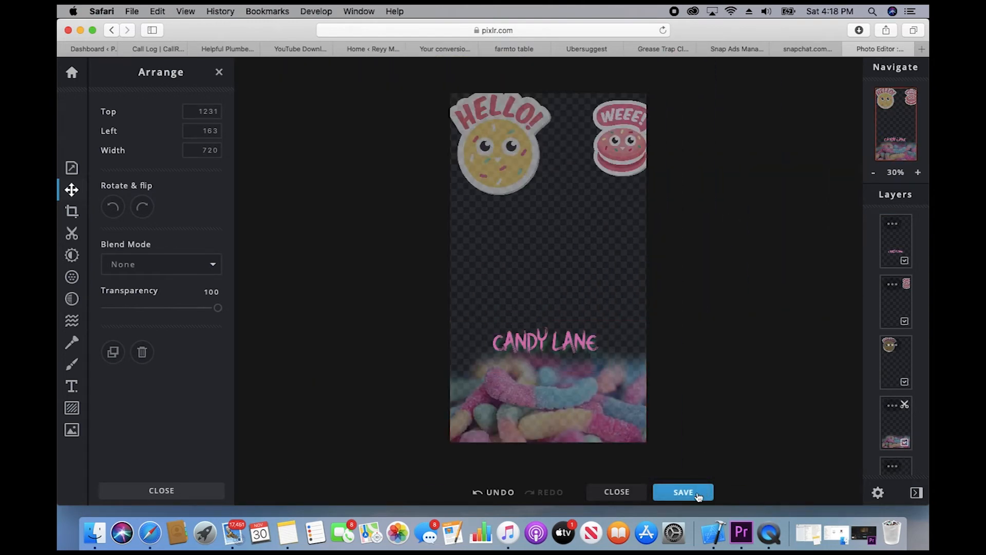
Step: Name the 1080×1920 PNG export 'candy lane snapfilter' in the Save image dialog
click(690, 492)
click(538, 240)
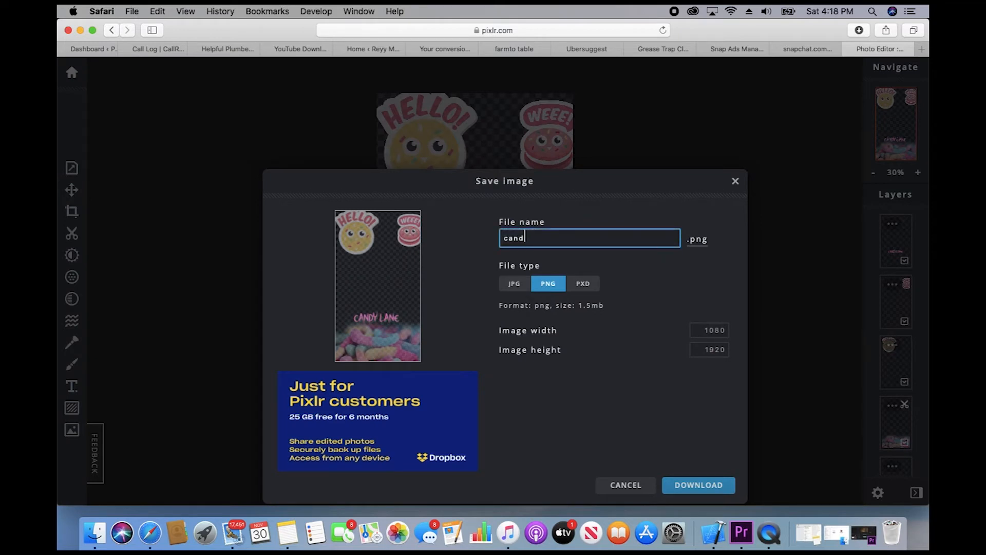
text(candy lane)
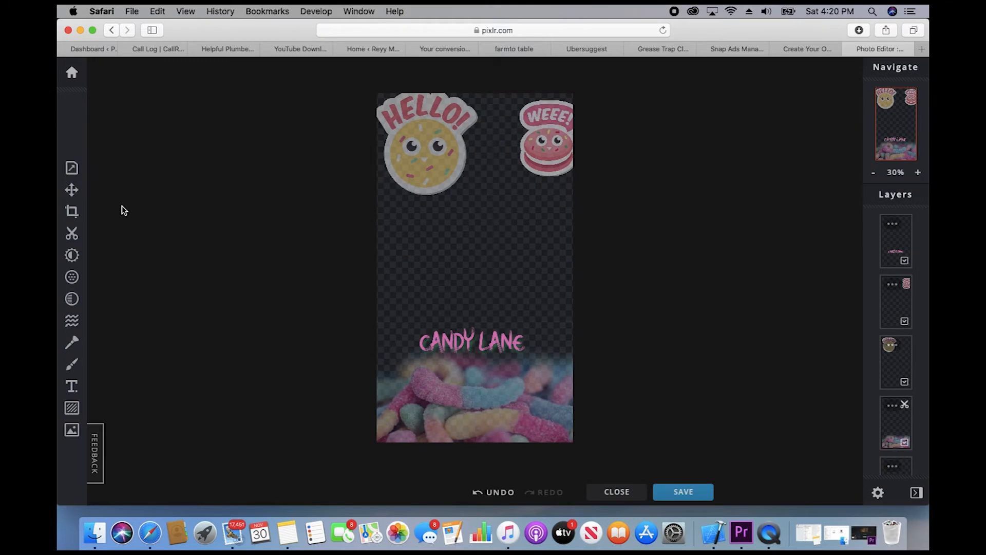
Step: Increase the canvas height from 1920 to 2340 via Canvas Size
click(72, 167)
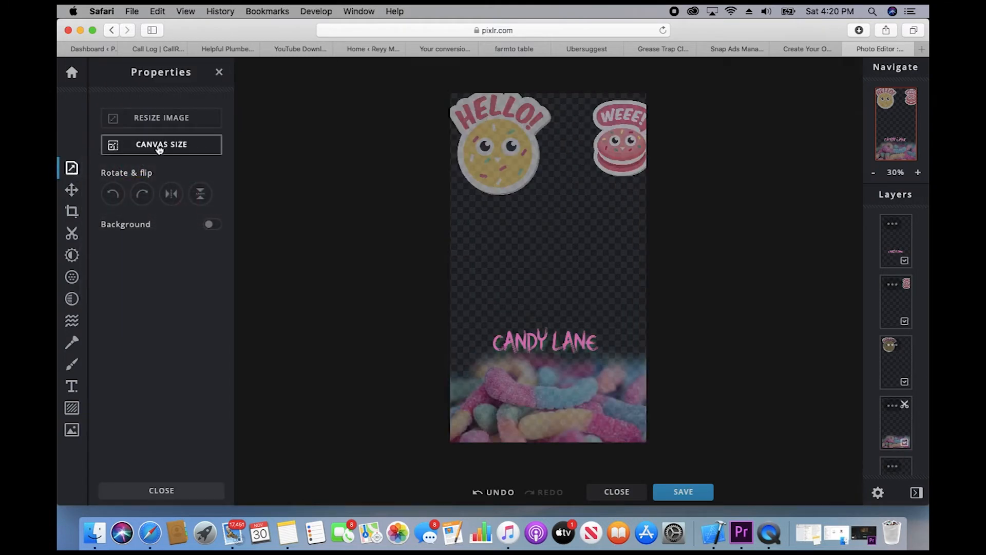
click(157, 151)
click(609, 213)
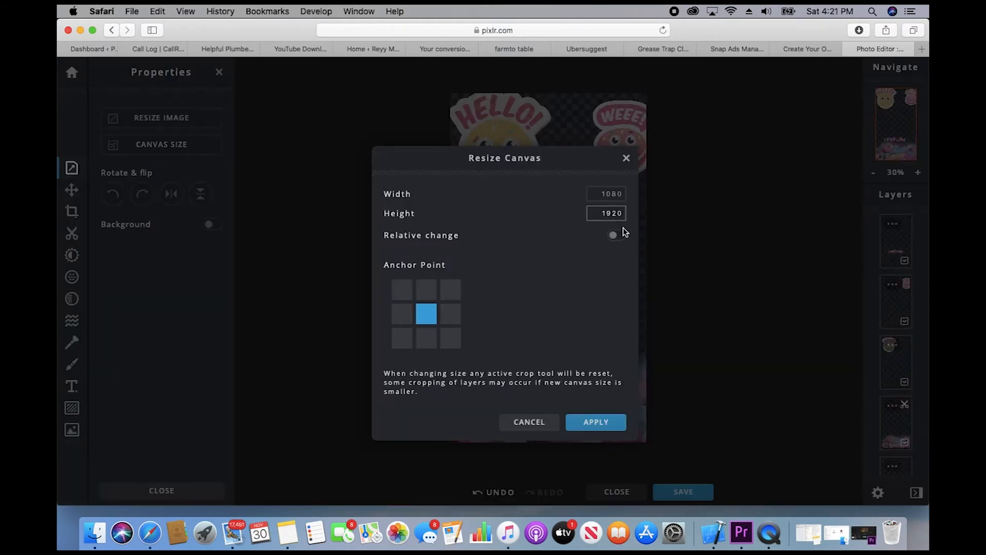
drag(623, 213, 603, 214)
text(2)
click(590, 423)
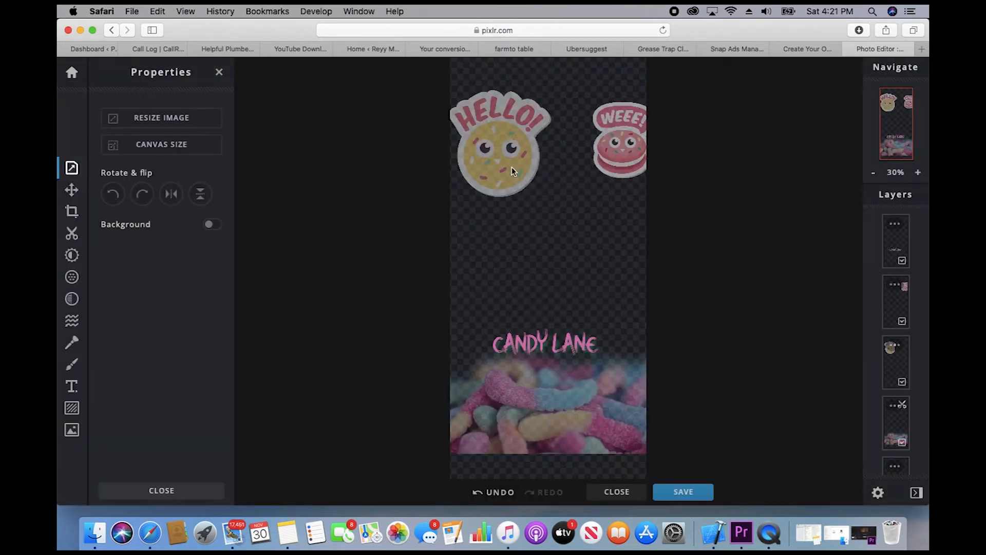
Step: Move the HELLO and WEEE stickers to the top, the candy photo down, and lower CANDY LANE
click(71, 189)
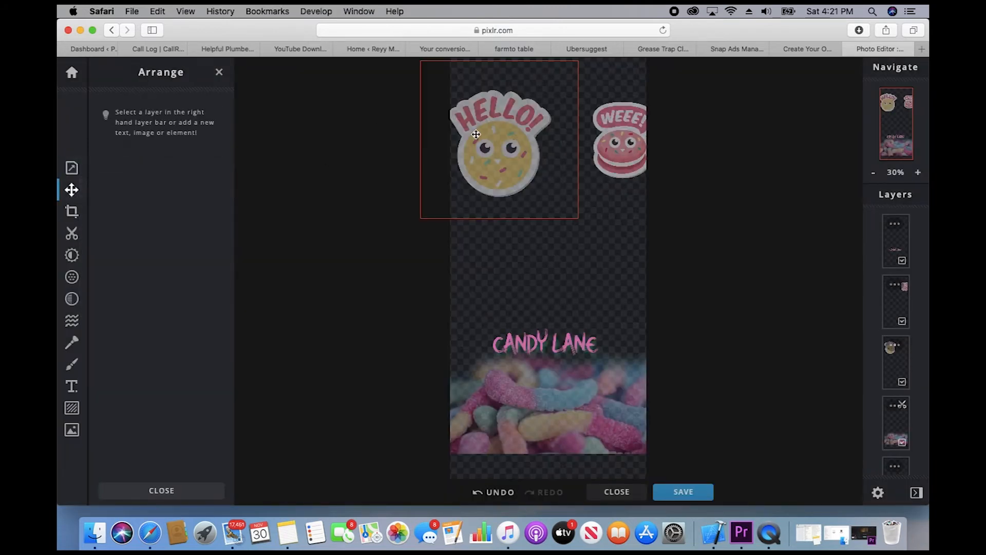
click(506, 156)
drag(506, 156, 502, 123)
click(621, 147)
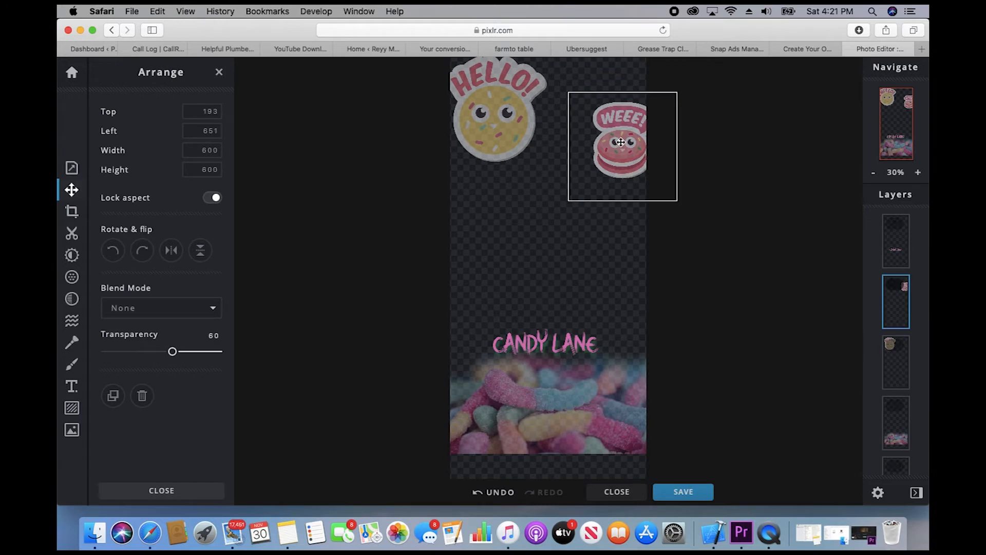
drag(621, 147, 616, 112)
drag(557, 399, 558, 430)
drag(567, 350, 565, 366)
click(742, 320)
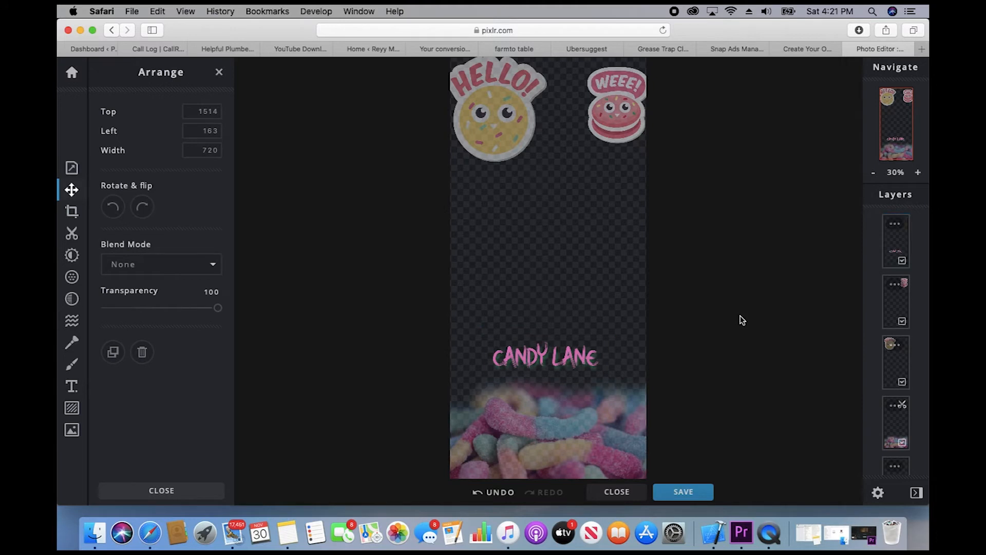
Step: Download the artwork as a 1080×2340 PNG named 'candy snap filter', then edit the snapchat.com search
click(700, 497)
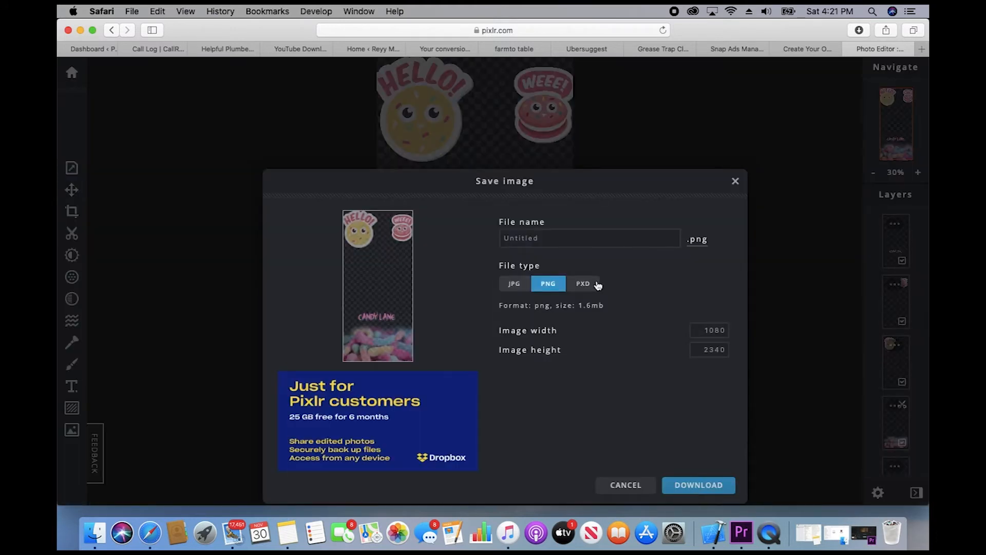
click(556, 238)
drag(556, 237, 488, 237)
text(cndy)
key(BackSpace)
key(BackSpace)
key(BackSpace)
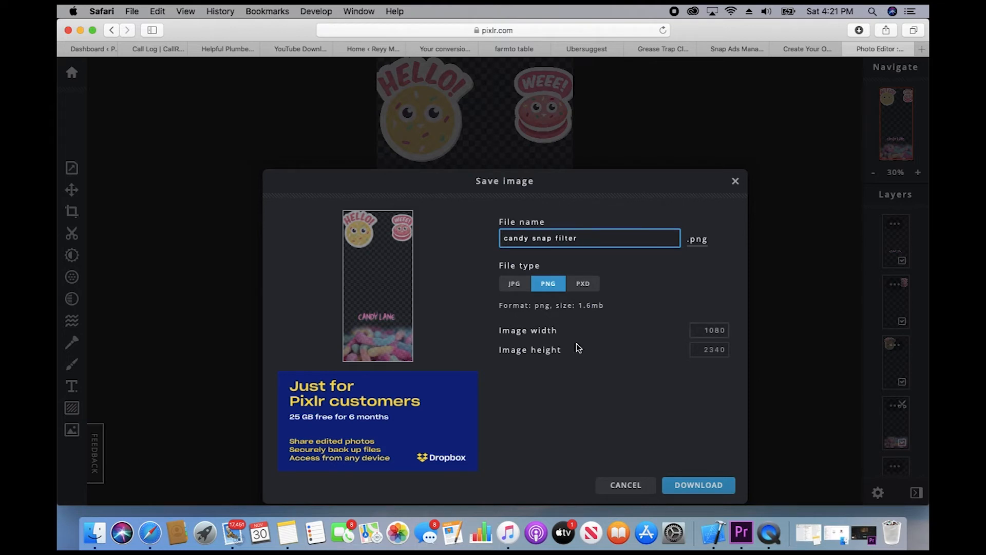
click(709, 481)
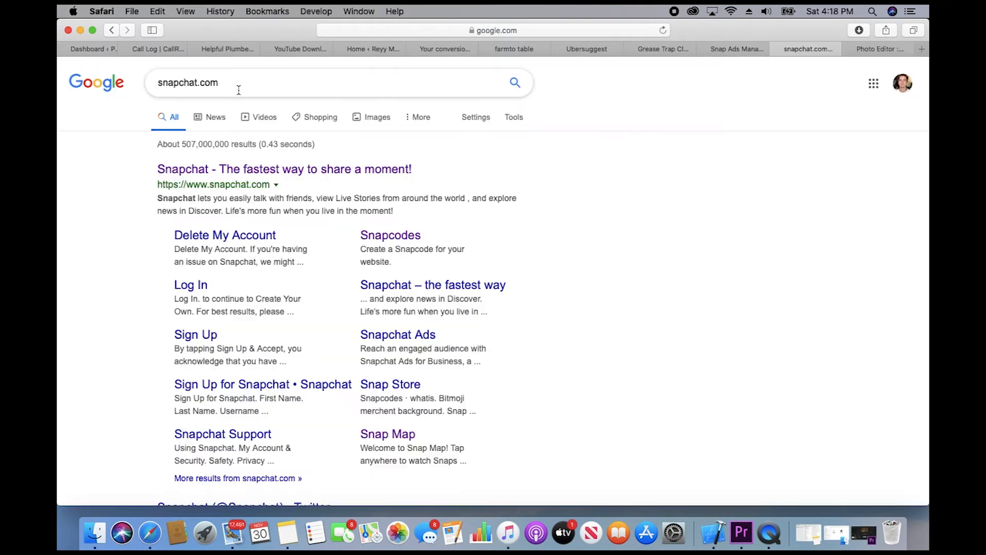
drag(220, 83, 146, 83)
click(230, 83)
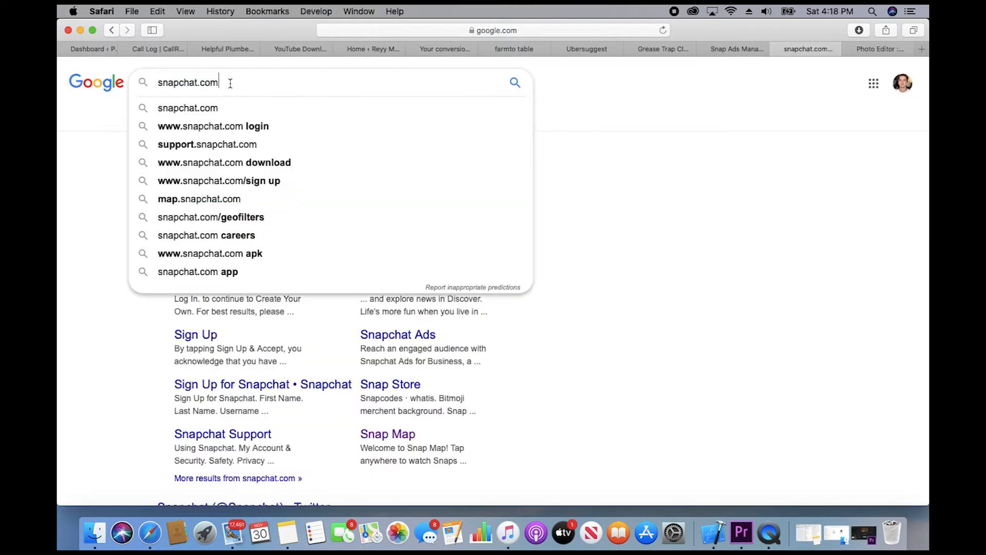
Step: Open snapchat.com from Google, go to Filters & Lenses, and choose the Filters card
click(614, 145)
click(245, 170)
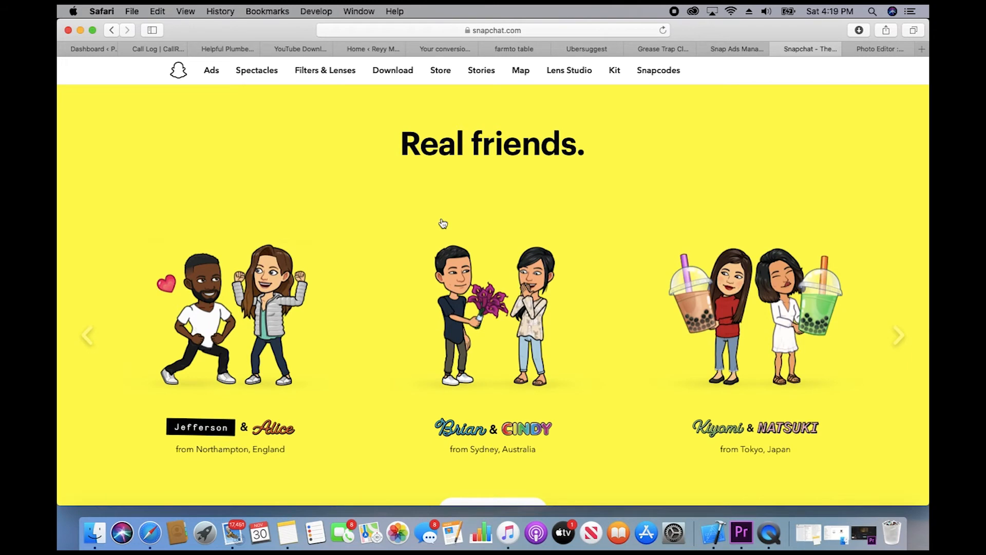
scroll(443, 223, down, 10)
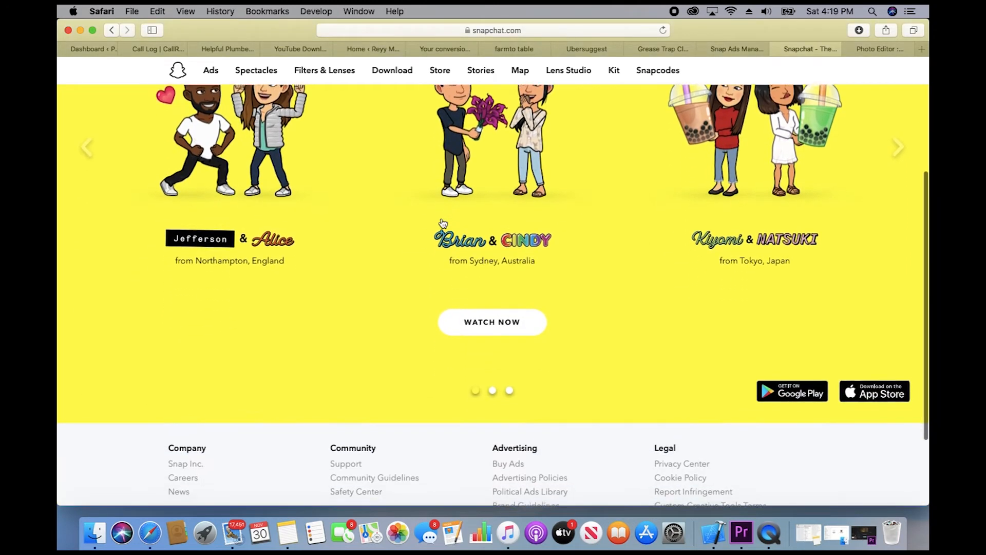
scroll(443, 223, up, 10)
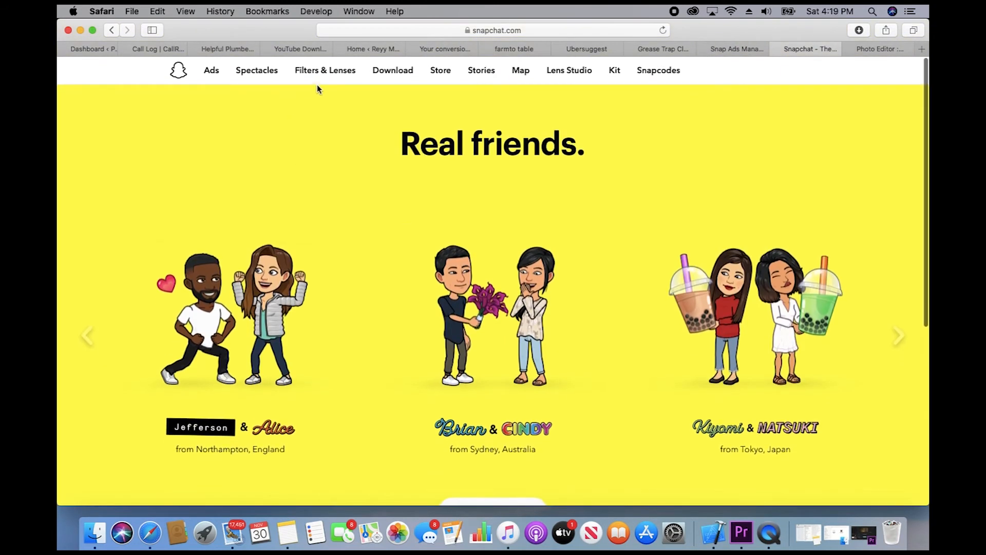
click(329, 73)
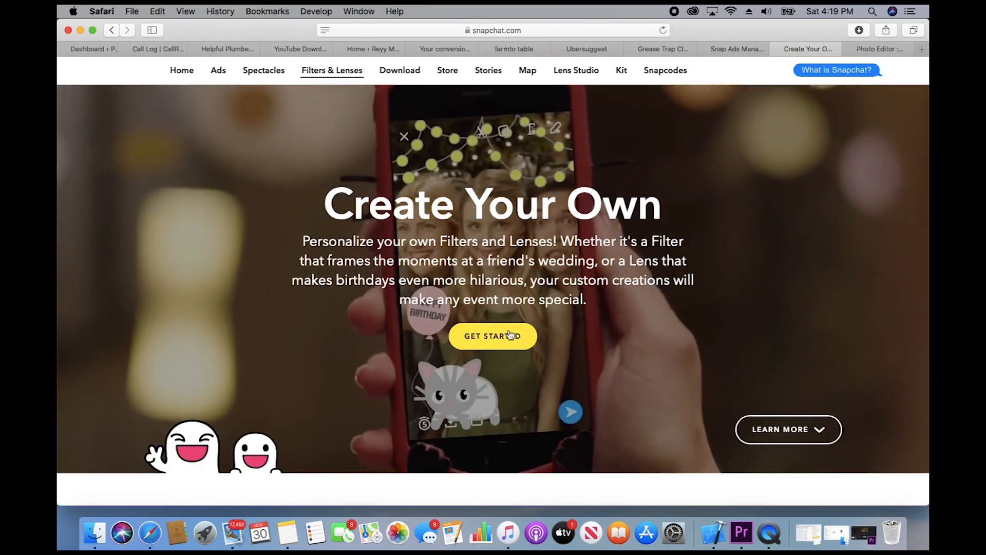
scroll(515, 334, down, 10)
scroll(510, 335, down, 1)
scroll(530, 332, up, 1)
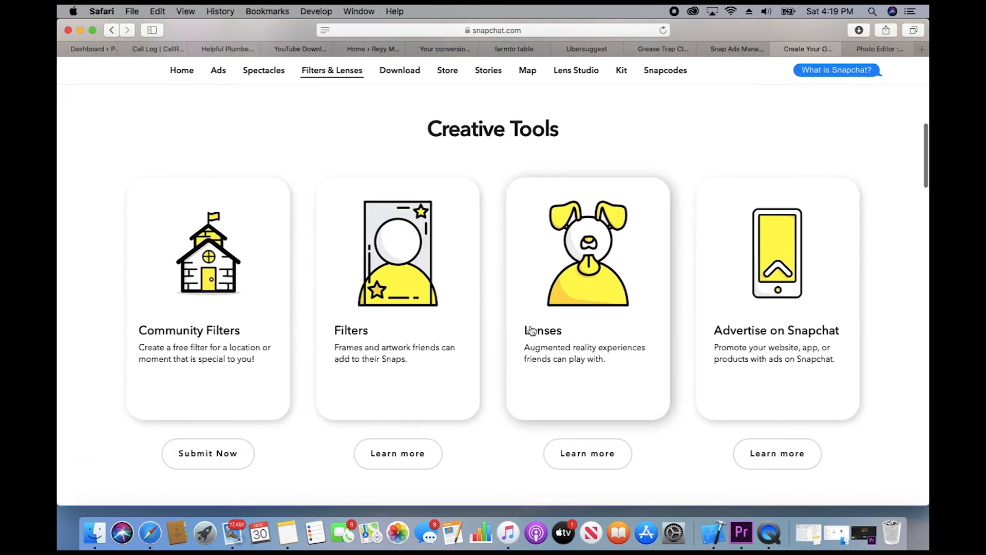
click(414, 252)
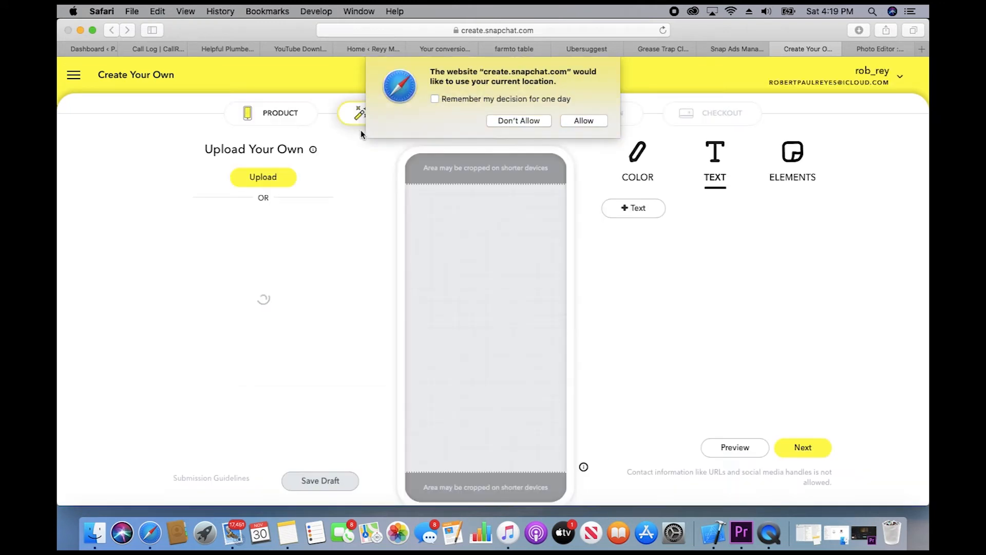
Step: Allow location access and preview the pilgrim-hat and Gobble Gobble Thanksgiving templates
click(584, 122)
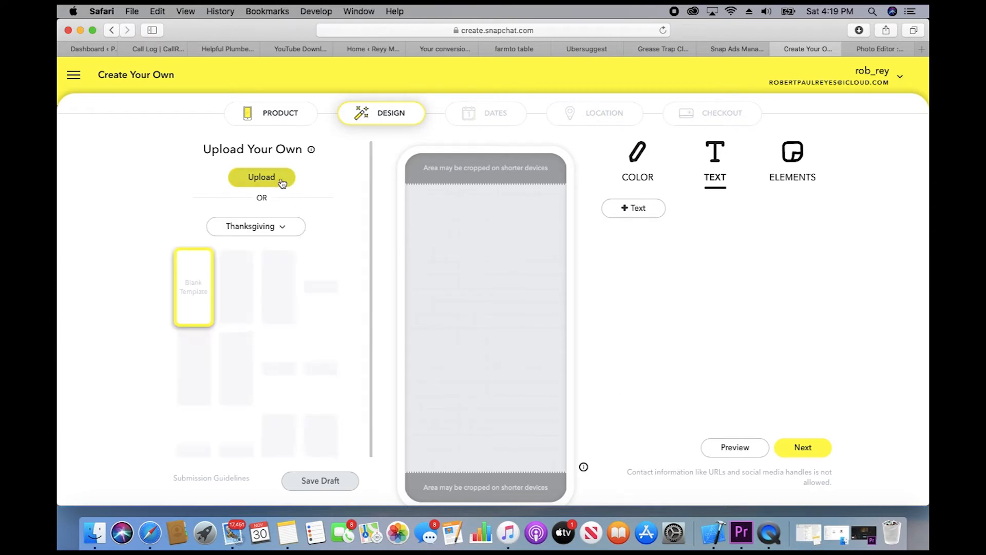
scroll(290, 357, down, 1)
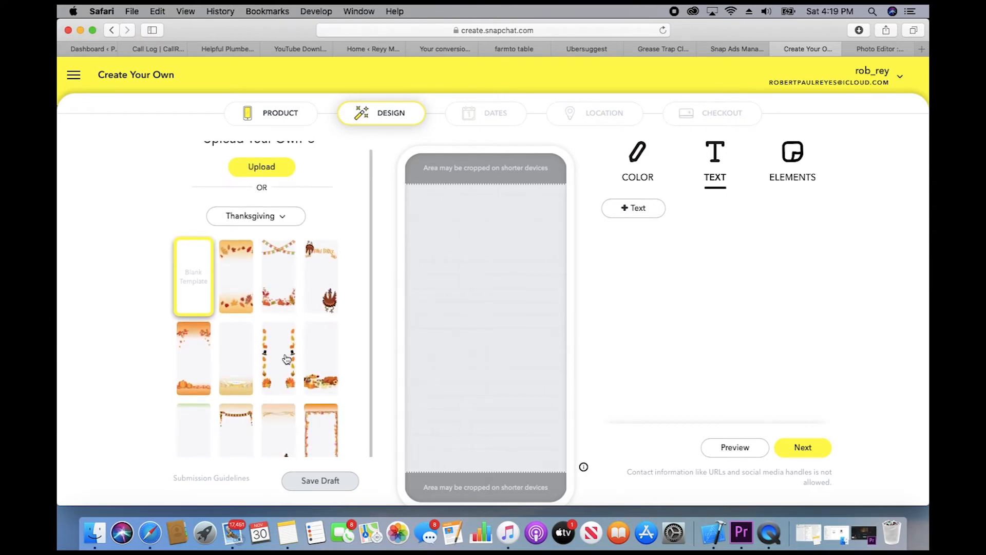
click(284, 358)
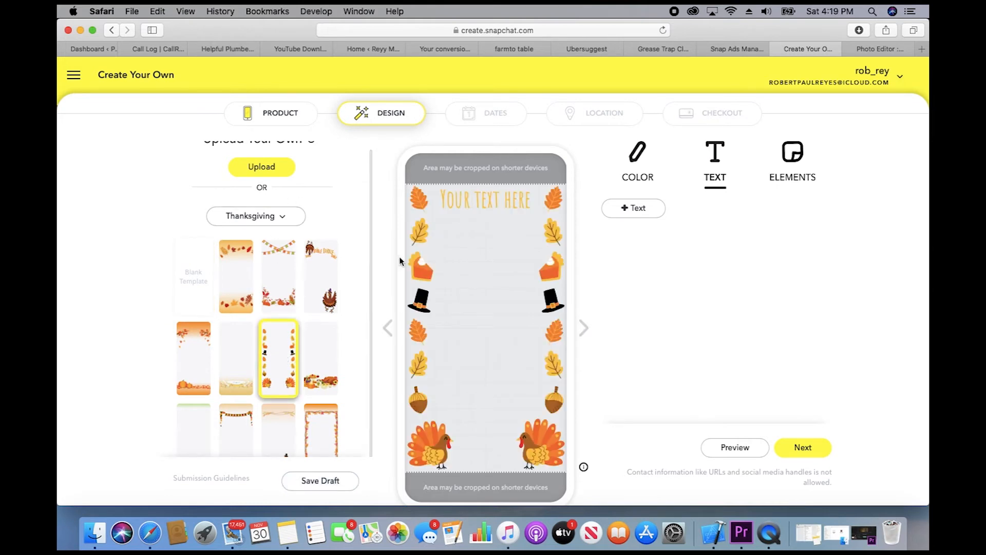
click(333, 308)
scroll(266, 343, down, 1)
scroll(267, 308, up, 2)
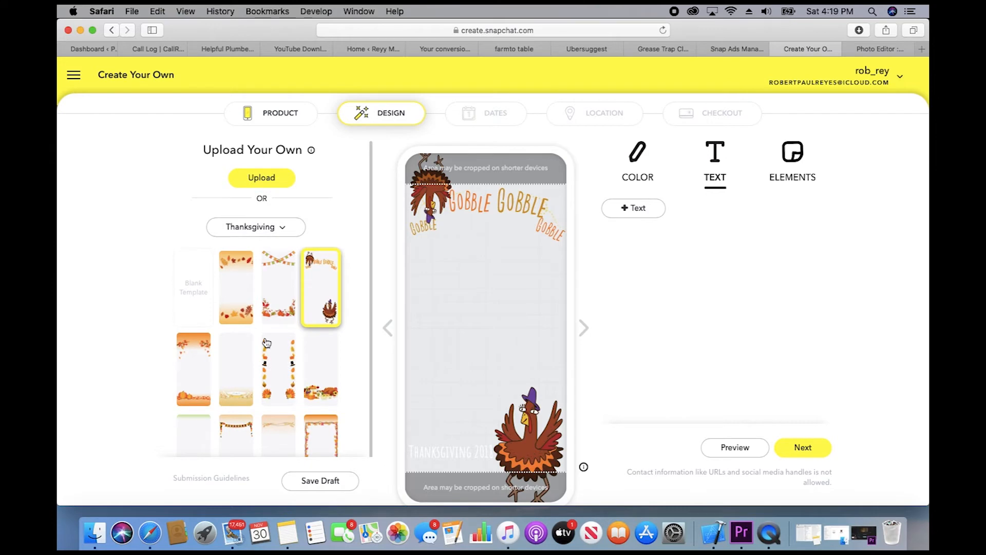
Step: Upload candy snap filter.png from Recents as the filter design
click(271, 183)
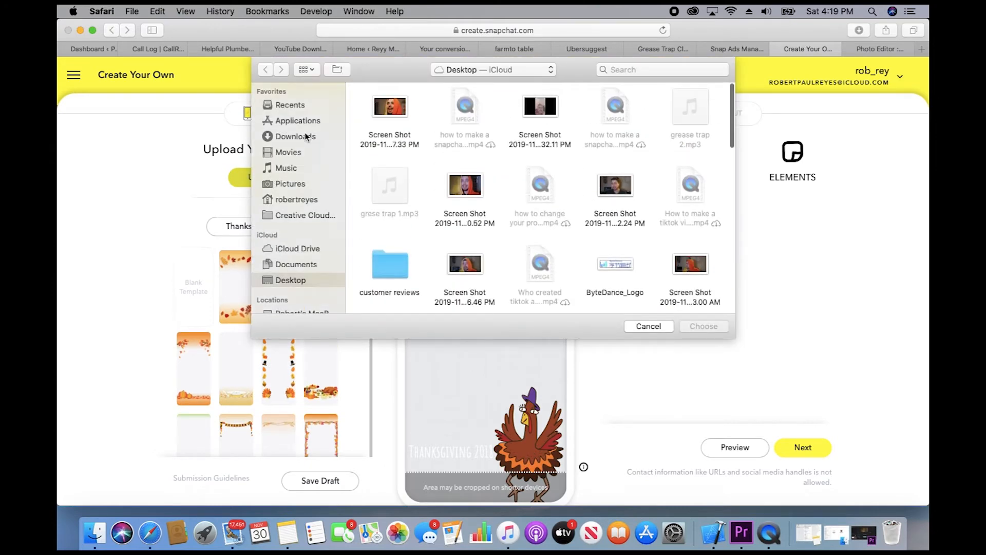
click(291, 104)
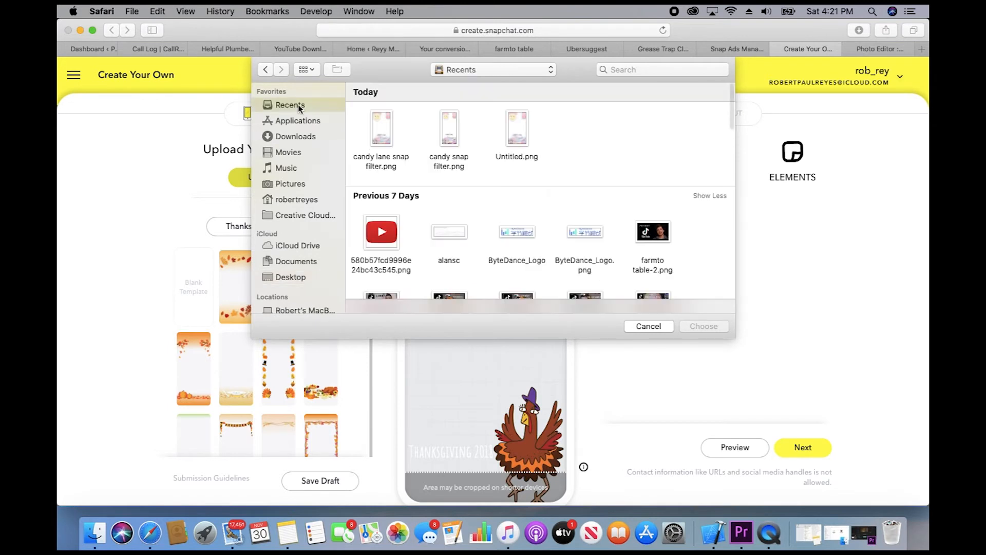
click(452, 135)
click(709, 330)
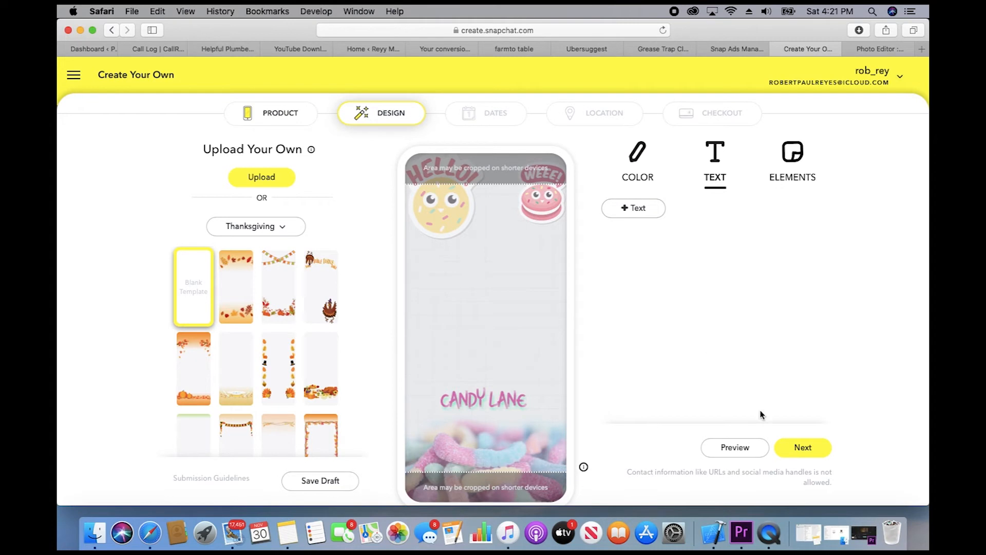
Step: Advance from the Design step to the Dates step
click(807, 453)
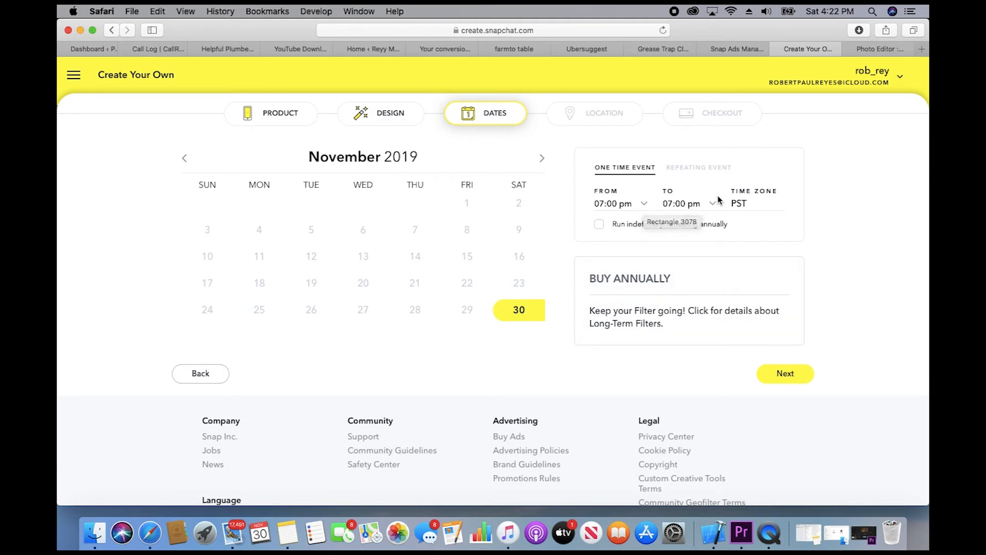
Step: Set the filter's end time to 11:00 pm and continue to the Location step
click(690, 204)
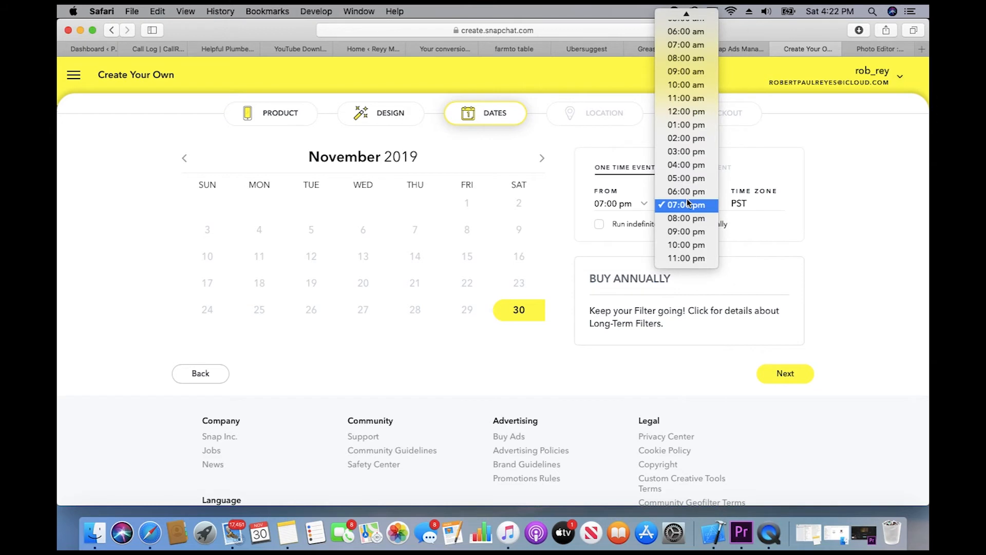
click(693, 258)
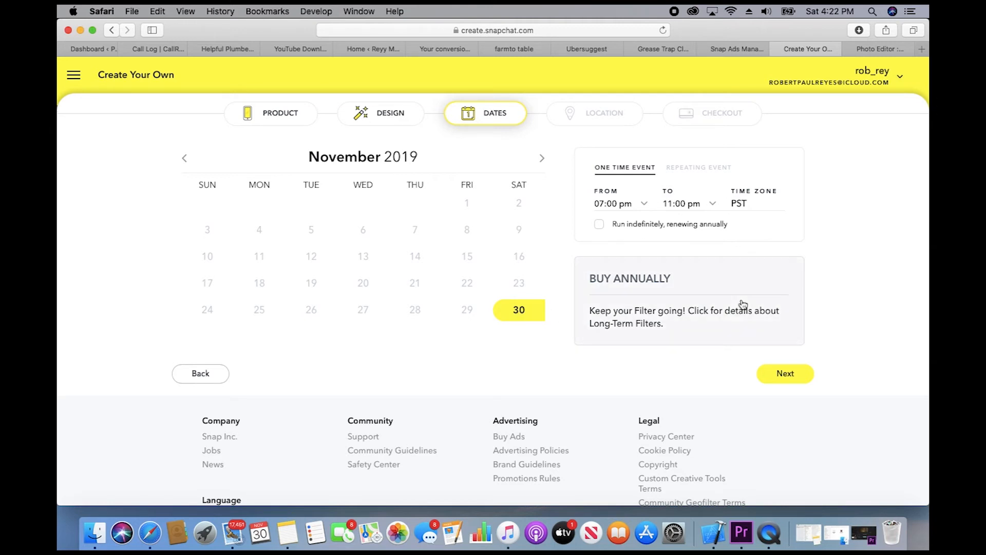
click(787, 375)
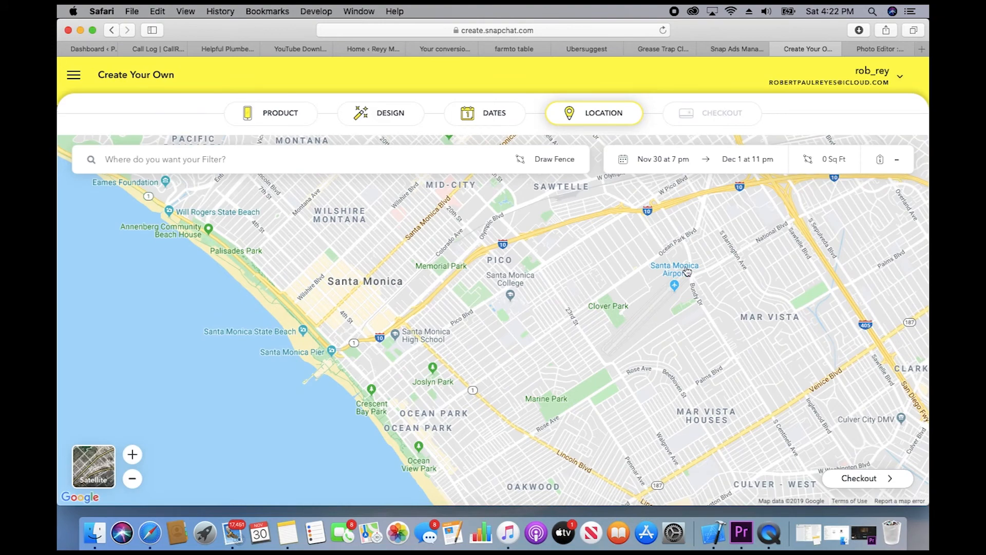
Step: Pan the map from Brentwood across to Hollywood and Little Armenia
scroll(688, 270, right, 5)
scroll(688, 270, up, 3)
drag(553, 295, 506, 401)
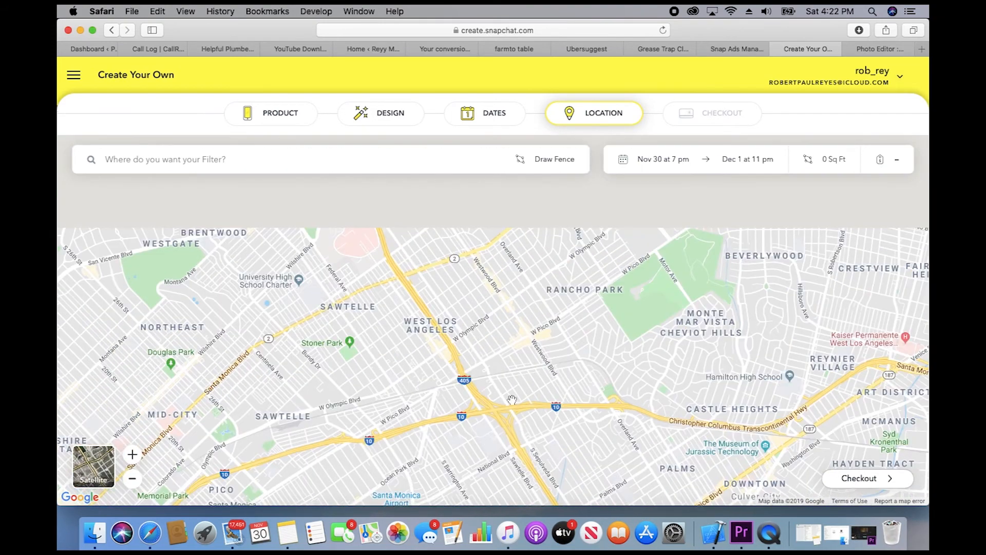
drag(604, 281, 593, 349)
drag(570, 327, 370, 444)
drag(601, 287, 585, 374)
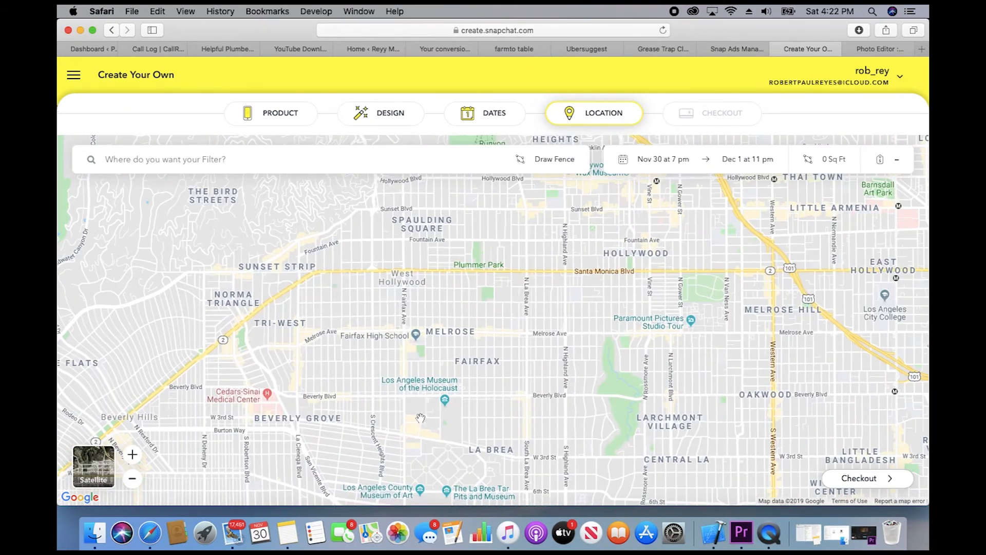
drag(684, 282, 588, 326)
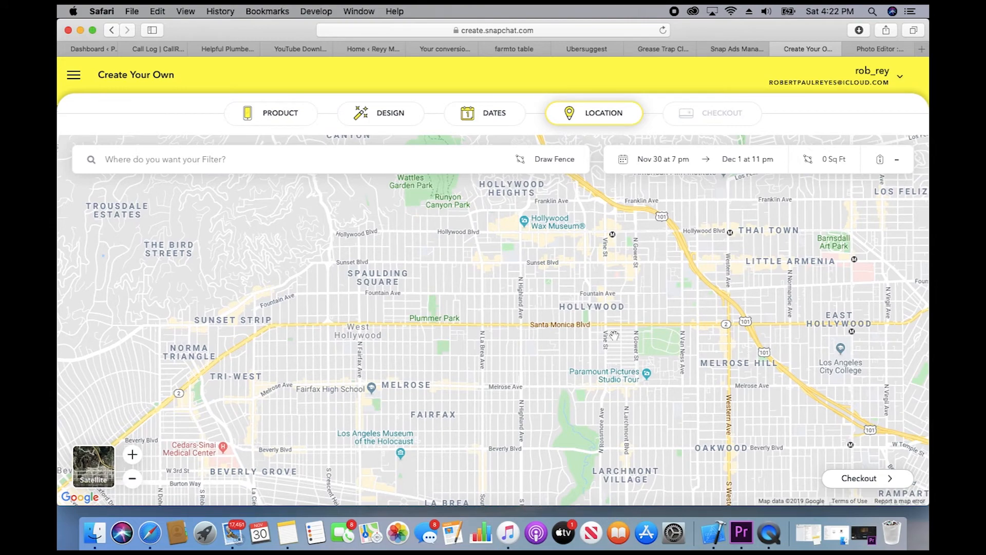
Step: Zoom in to building level and centre the map on Hollywood Blvd
click(133, 455)
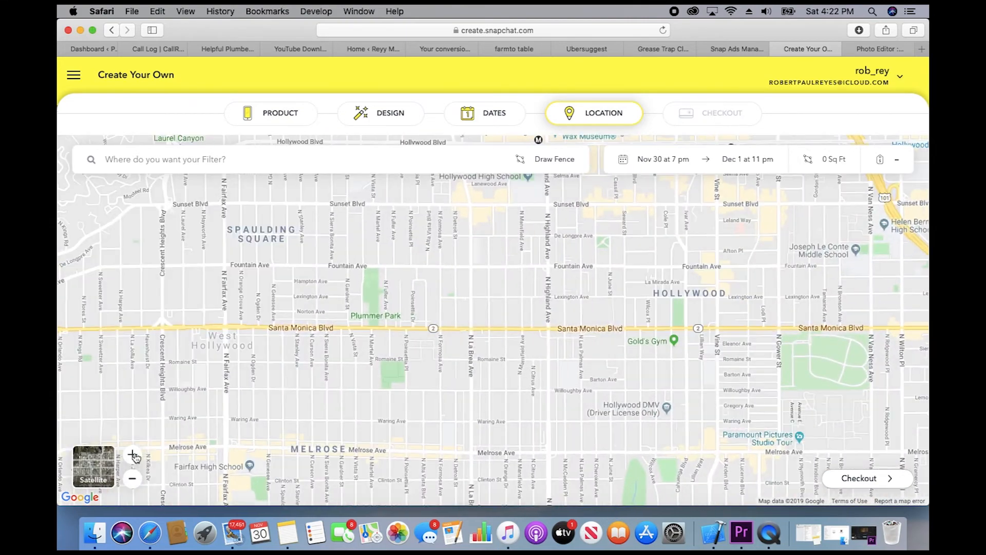
click(133, 454)
click(133, 454)
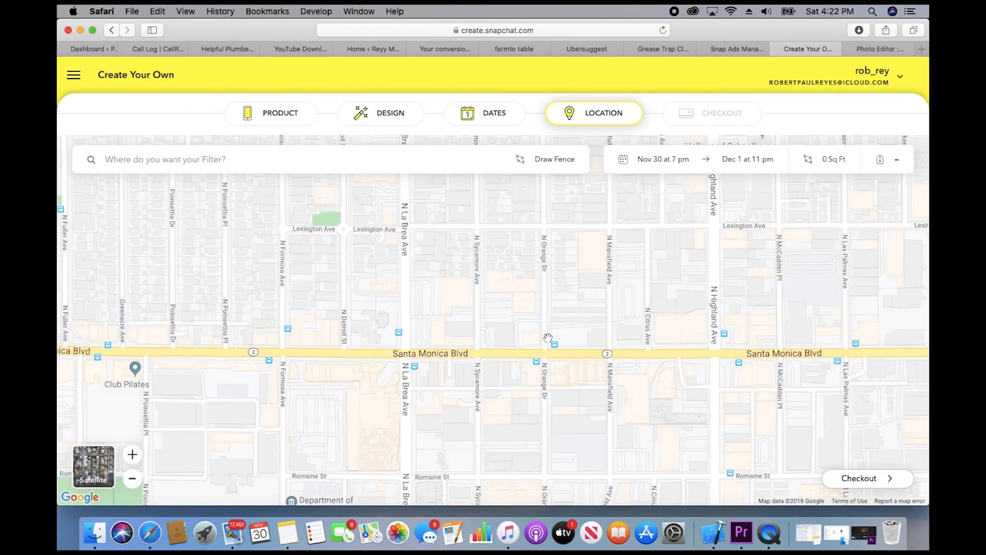
drag(764, 299, 600, 298)
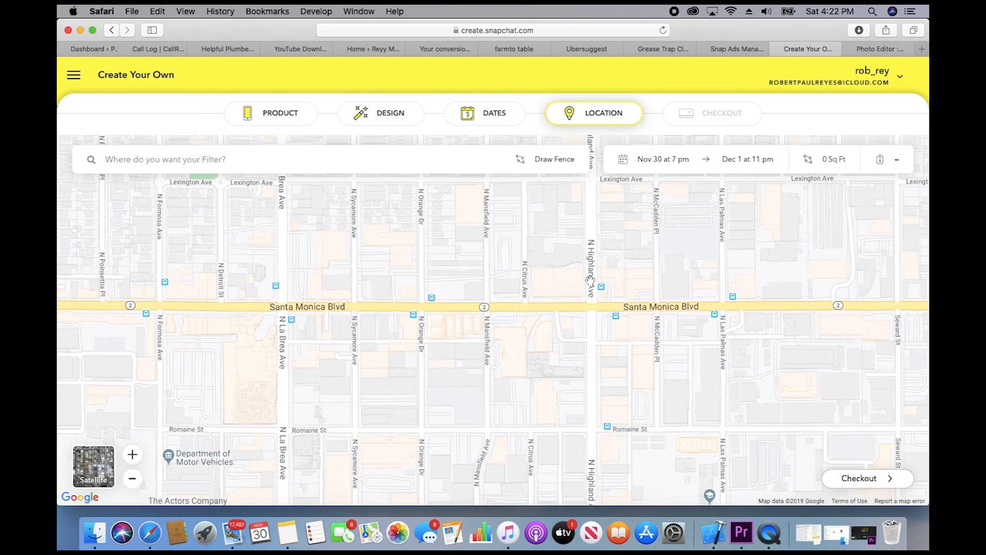
scroll(616, 257, up, 5)
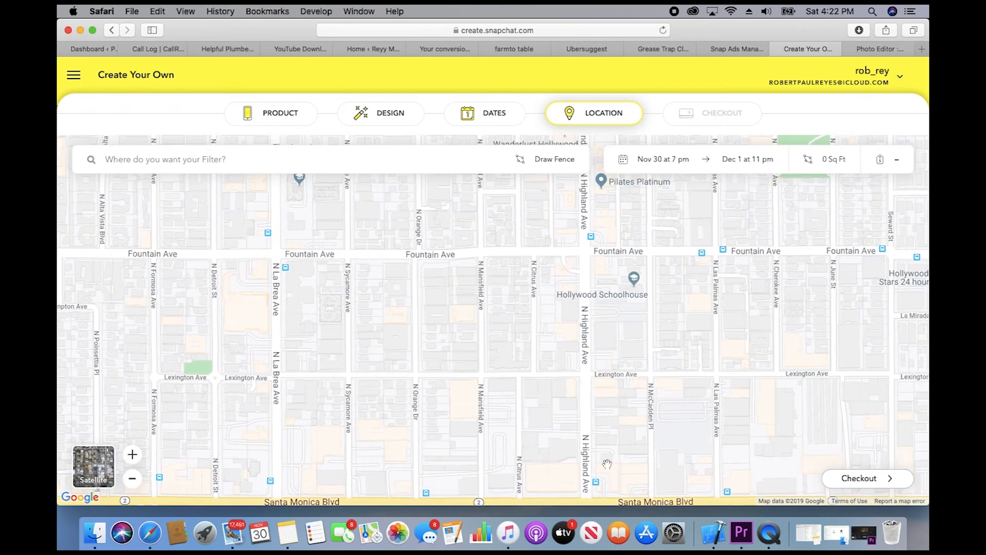
scroll(631, 257, up, 5)
scroll(605, 393, up, 3)
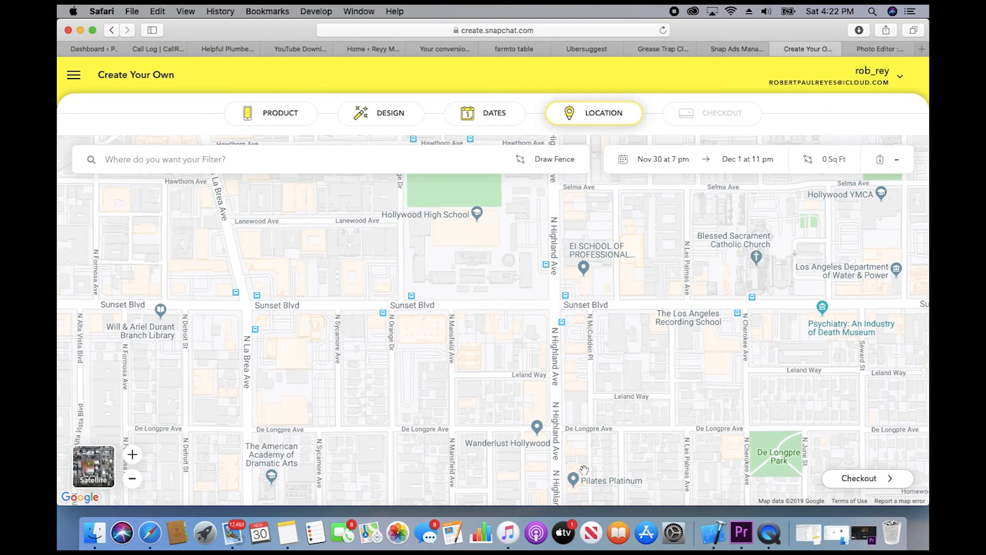
scroll(606, 395, up, 2)
scroll(579, 365, up, 4)
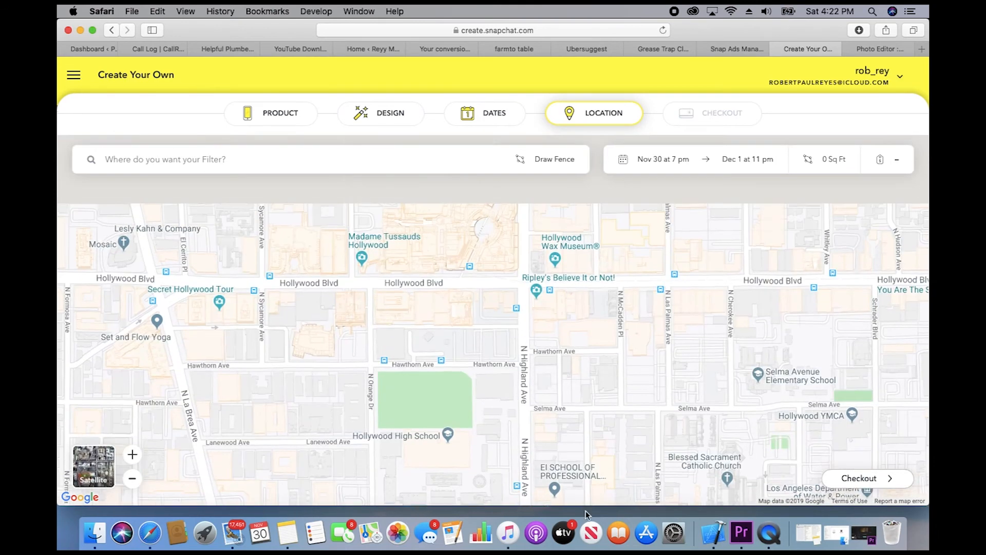
drag(586, 365, 571, 343)
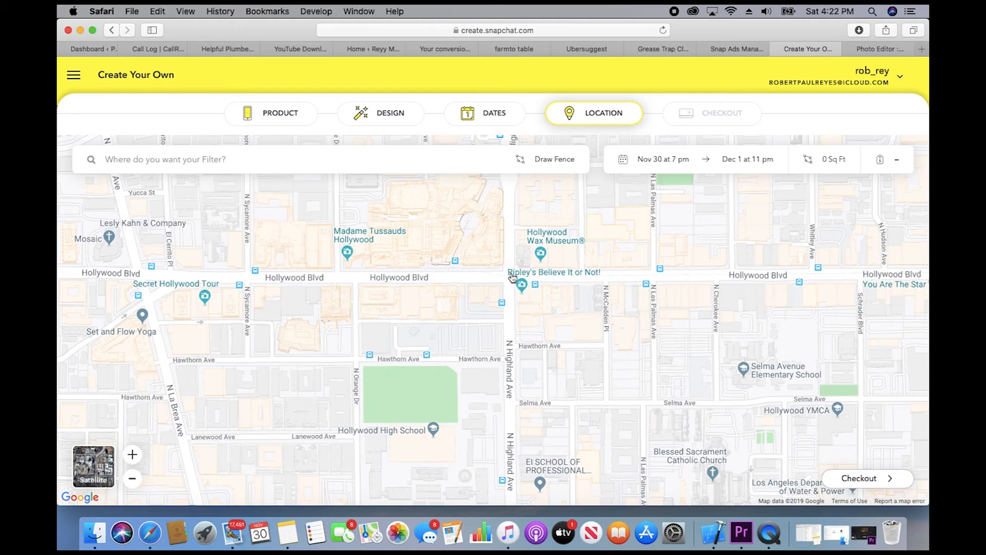
click(548, 161)
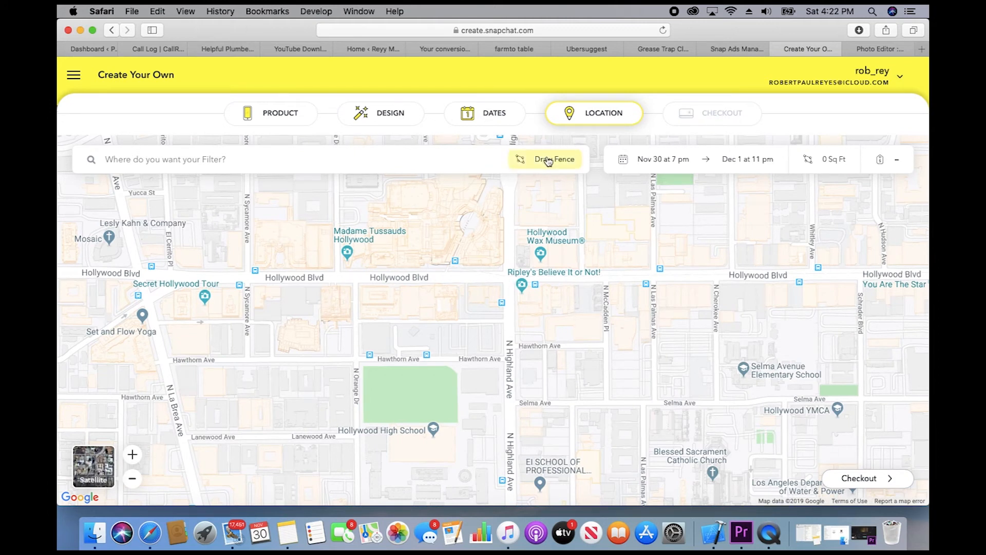
click(549, 161)
drag(530, 278, 522, 274)
click(513, 229)
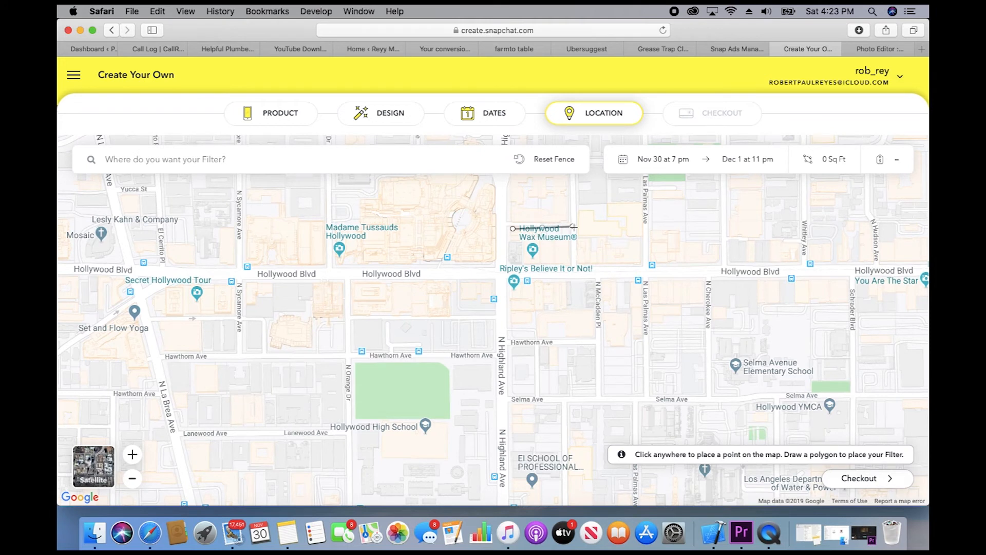
click(572, 266)
click(506, 263)
click(512, 230)
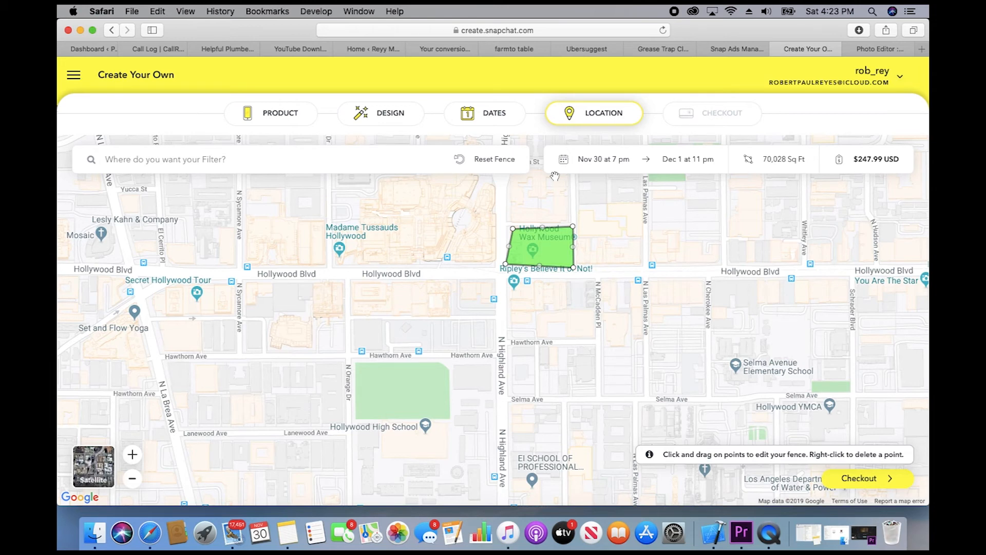
drag(578, 249, 541, 293)
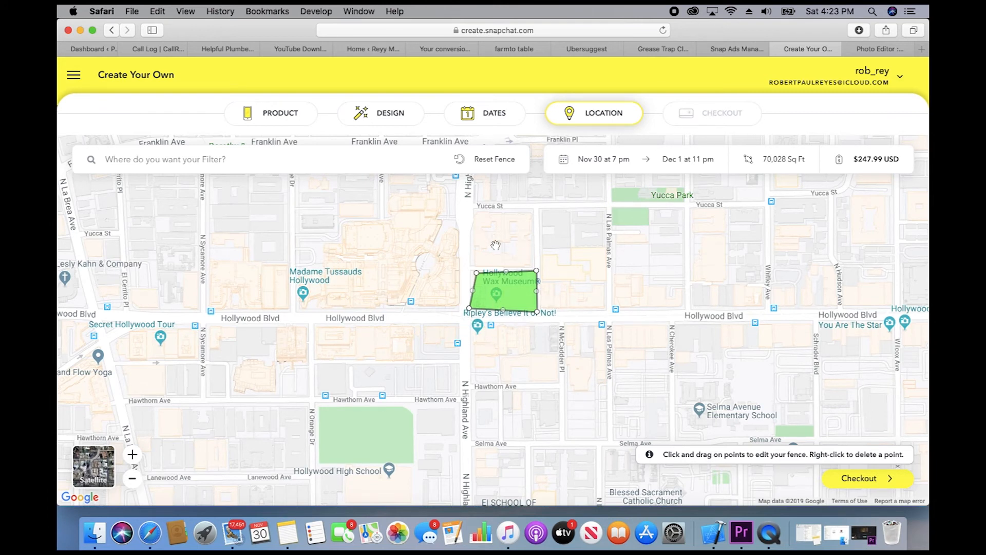
drag(615, 242, 465, 346)
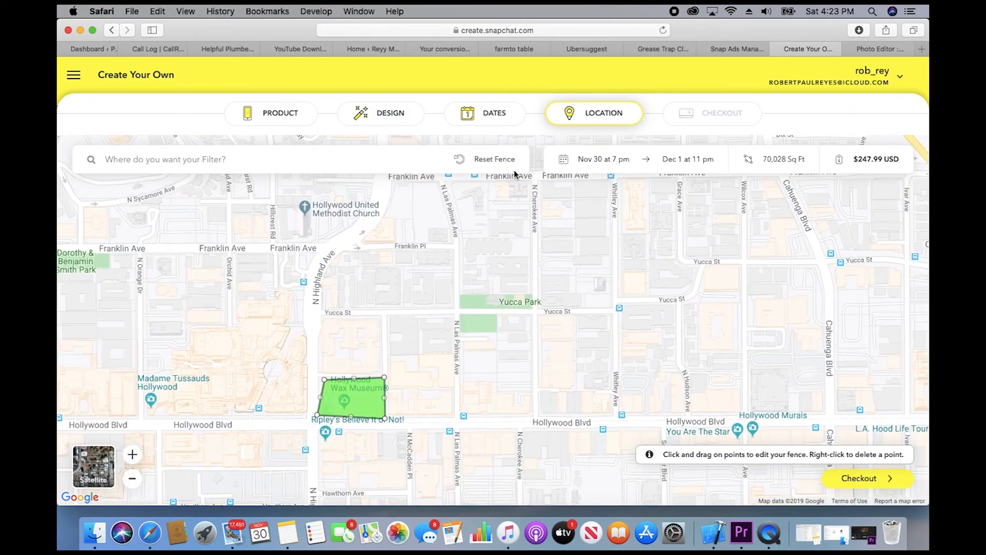
click(492, 160)
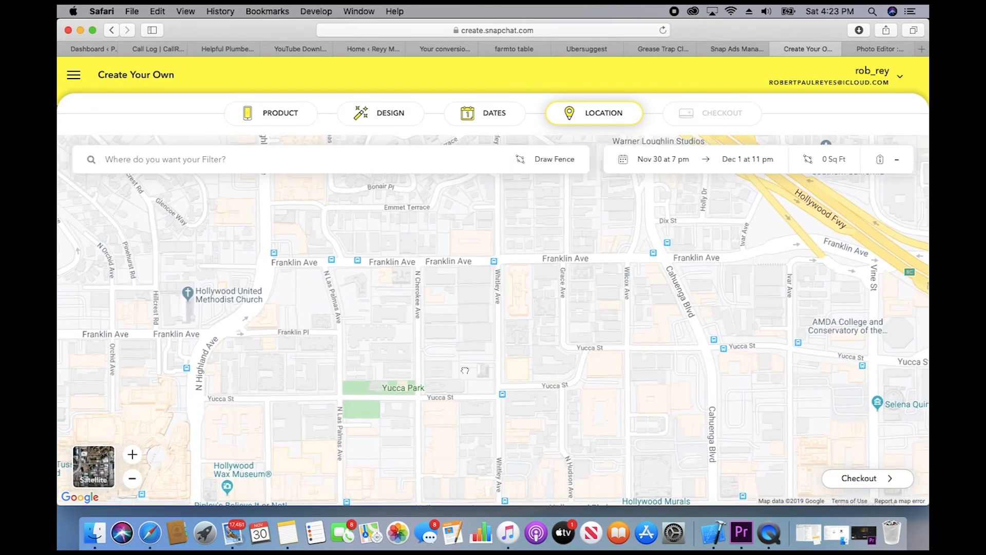
Step: Search for Montrose, Colorado and centre the map on downtown Montrose
drag(624, 264, 565, 331)
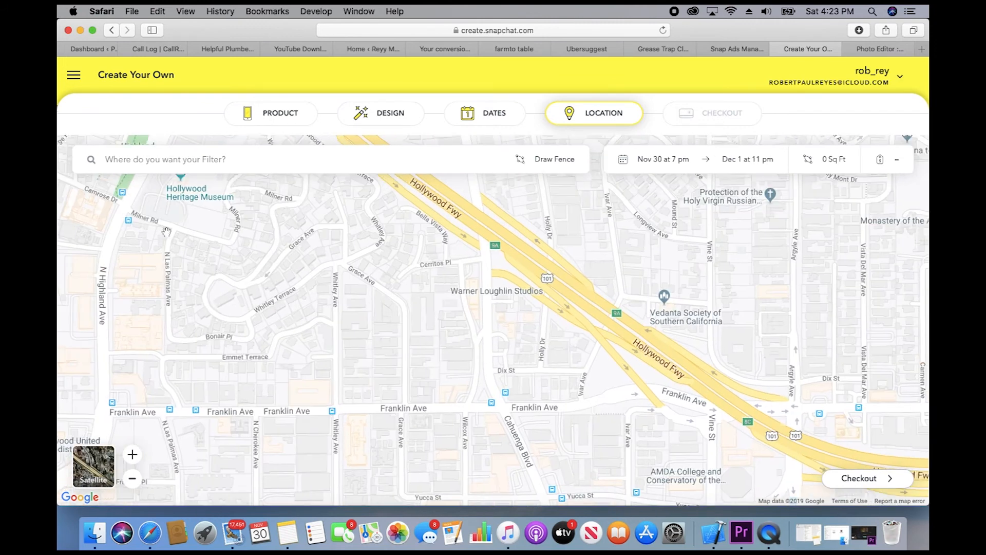
click(195, 149)
text(montrose colorado)
key(Return)
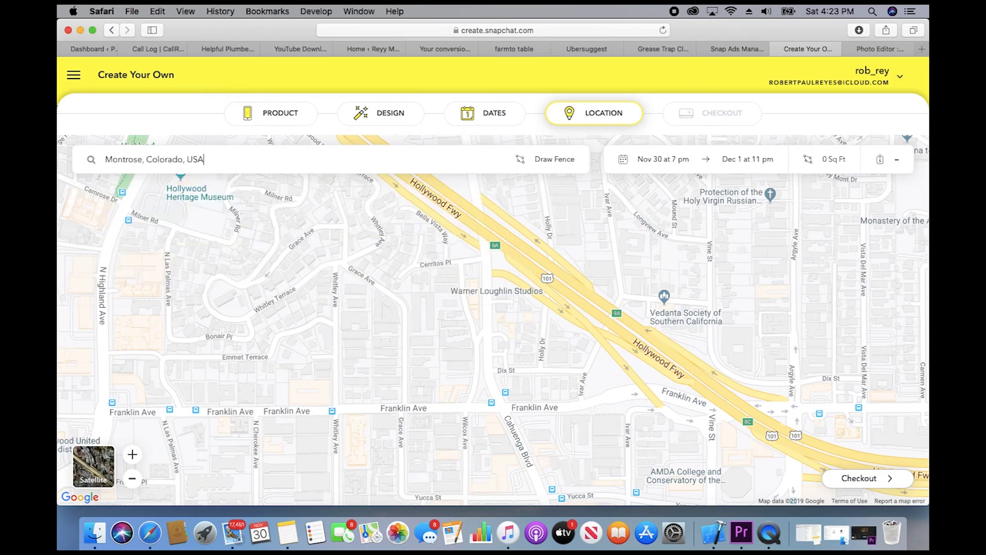
drag(557, 308, 440, 229)
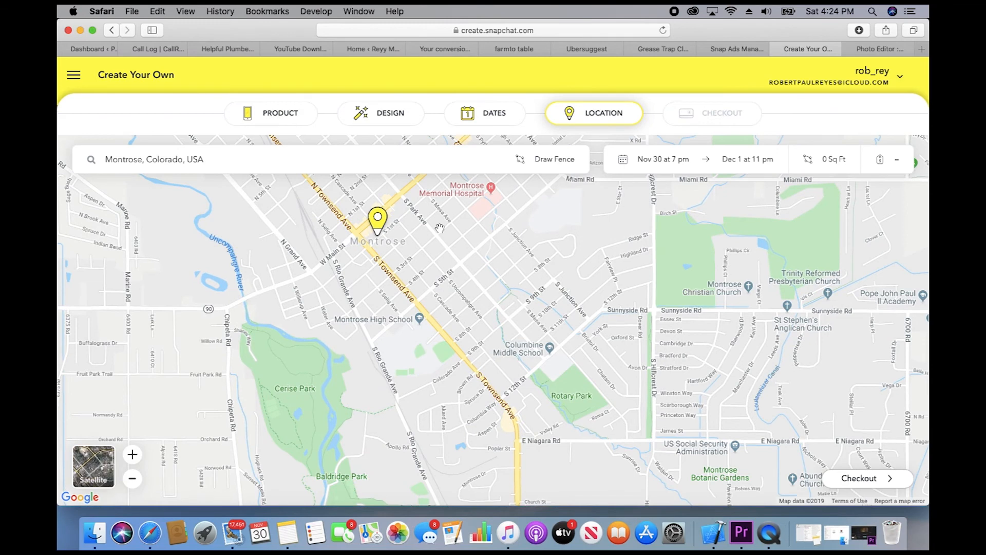
Step: Draw a geofence near the Montrose Visitor Center and proceed to the $10.55 checkout
click(534, 159)
drag(396, 271, 409, 261)
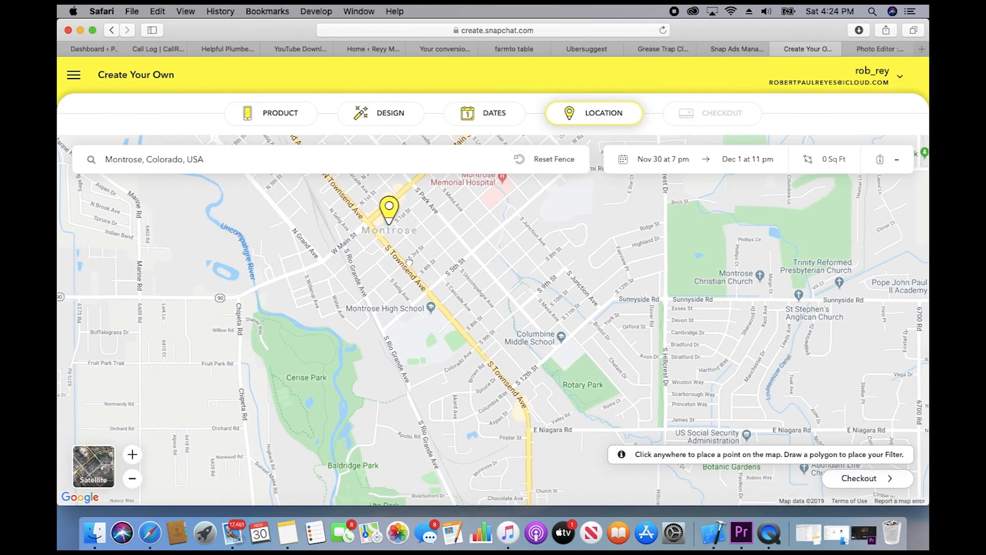
click(535, 162)
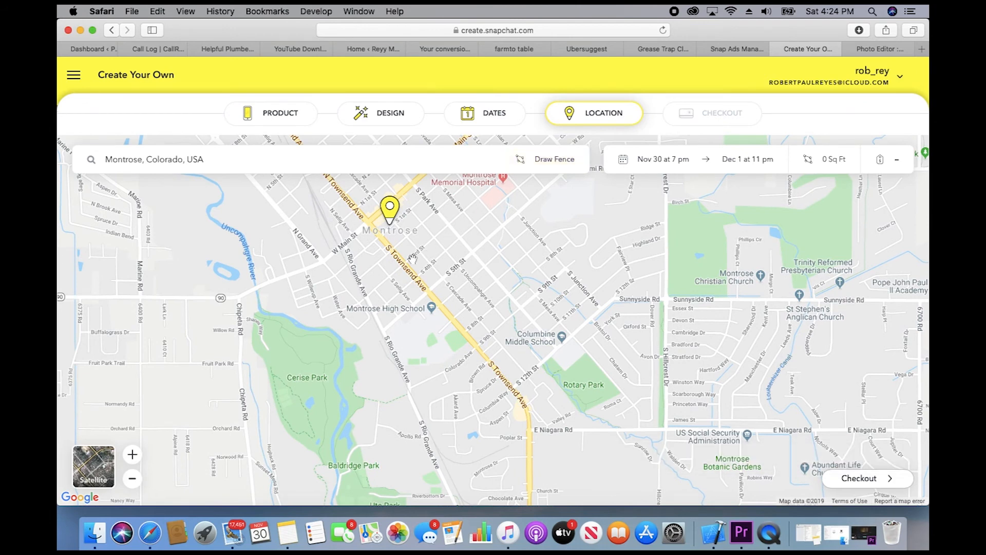
click(543, 162)
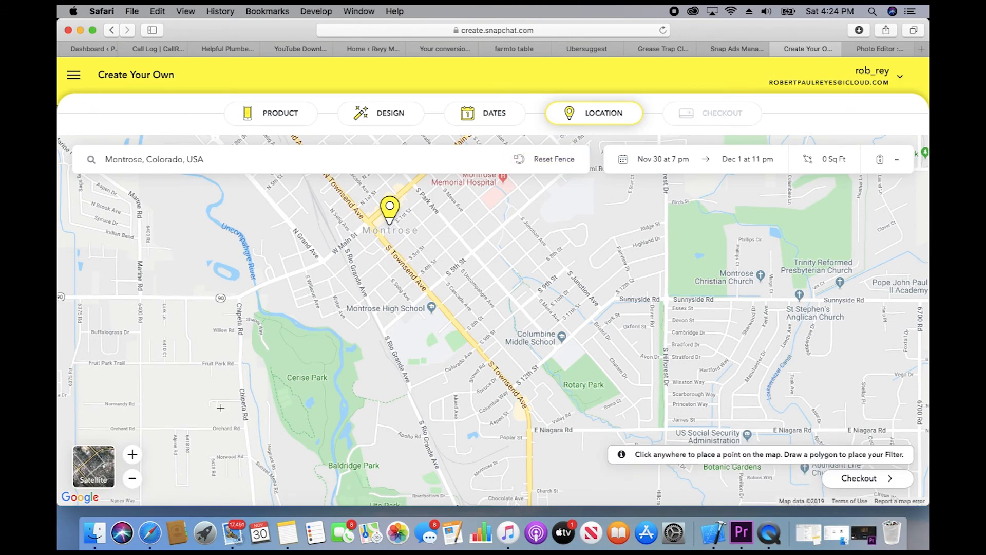
click(132, 454)
drag(398, 392, 554, 538)
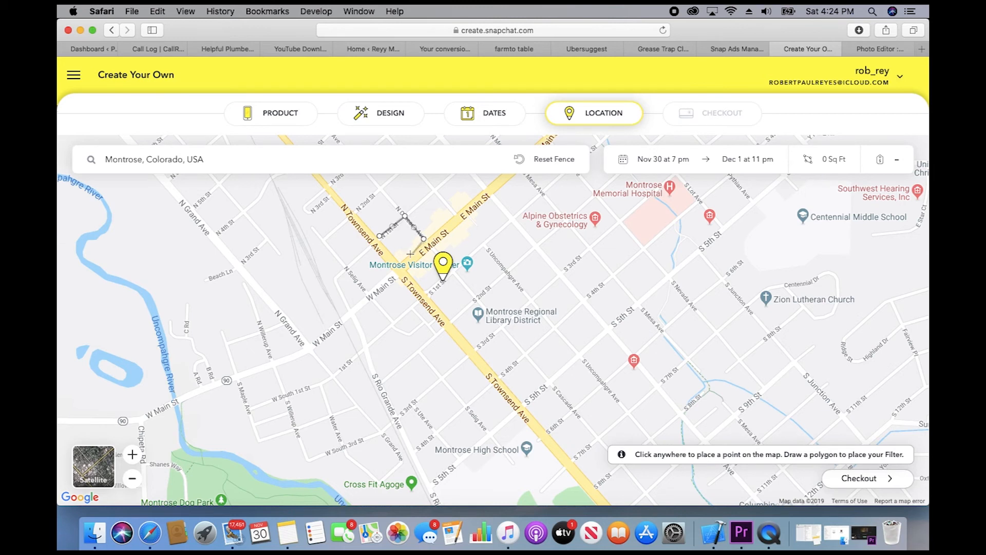
click(380, 237)
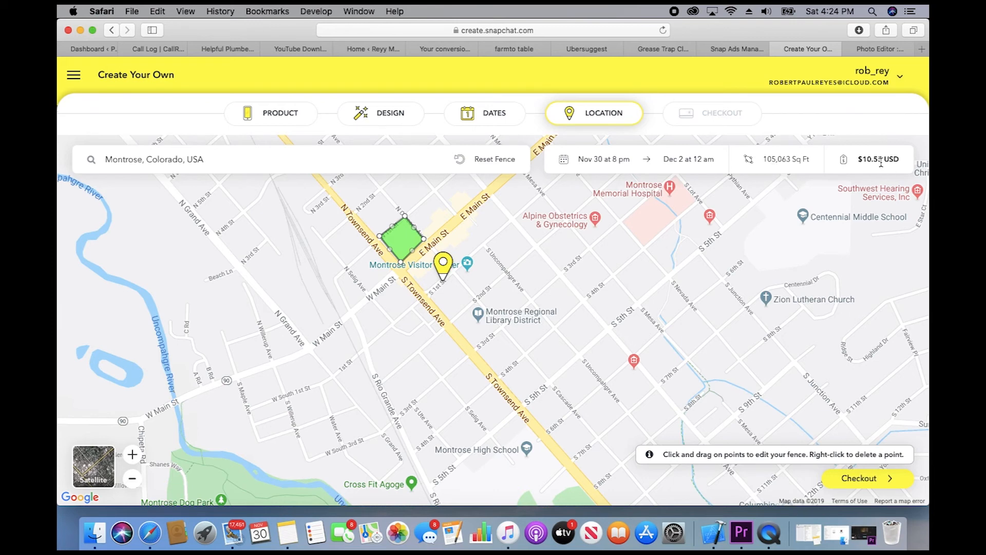
click(863, 479)
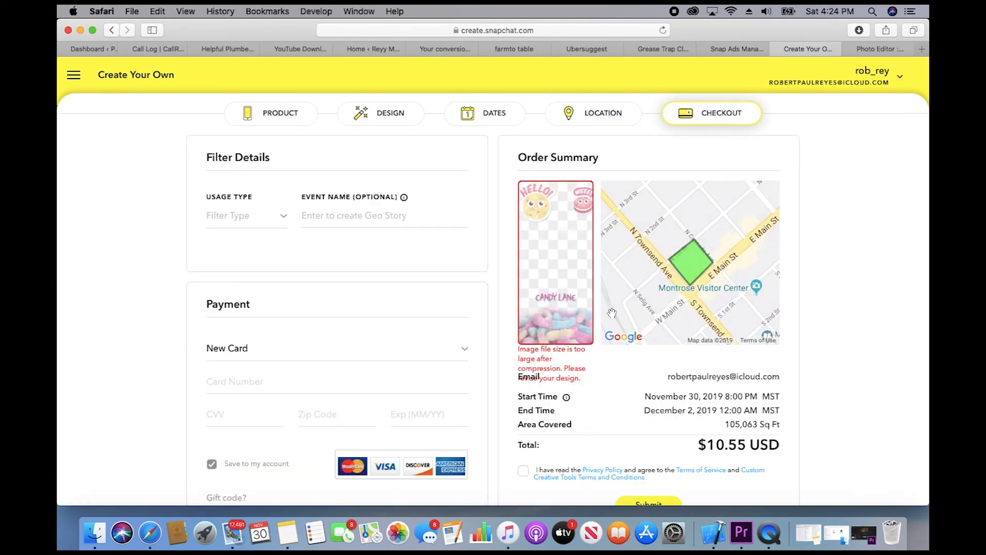
Step: Set usage type to Business, filter name to candy lane, business name 'candy release party'
click(284, 216)
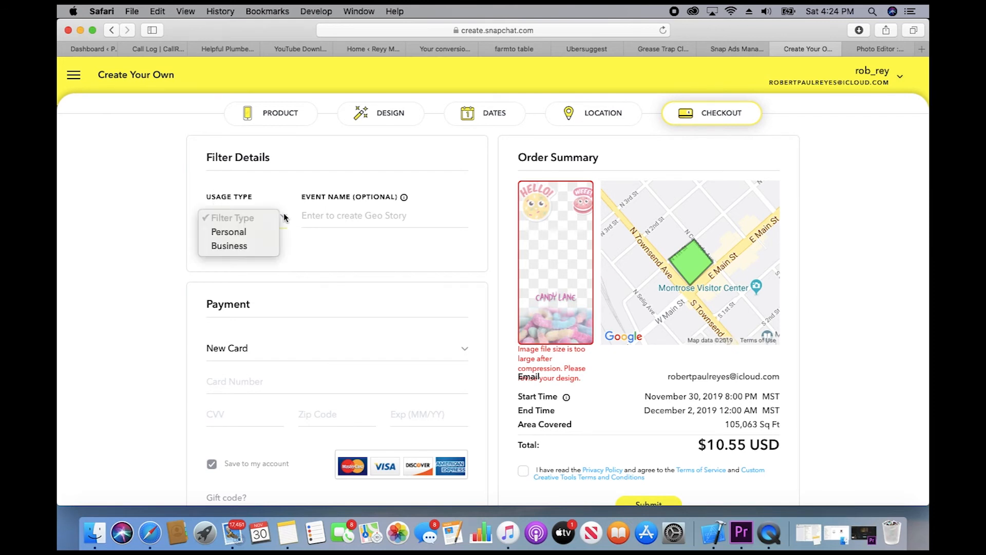
click(248, 246)
click(322, 221)
text(can)
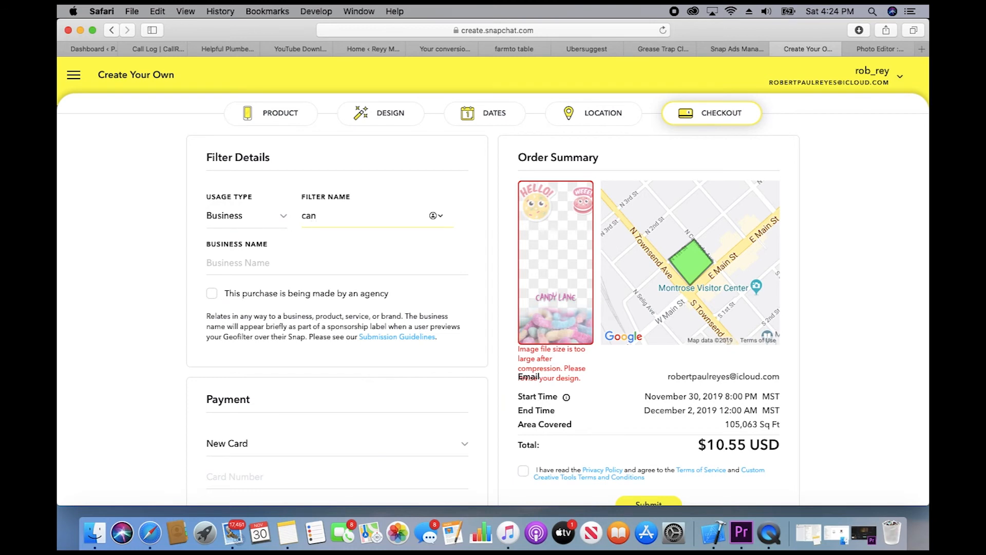
text(ndy lane)
click(264, 262)
text(can)
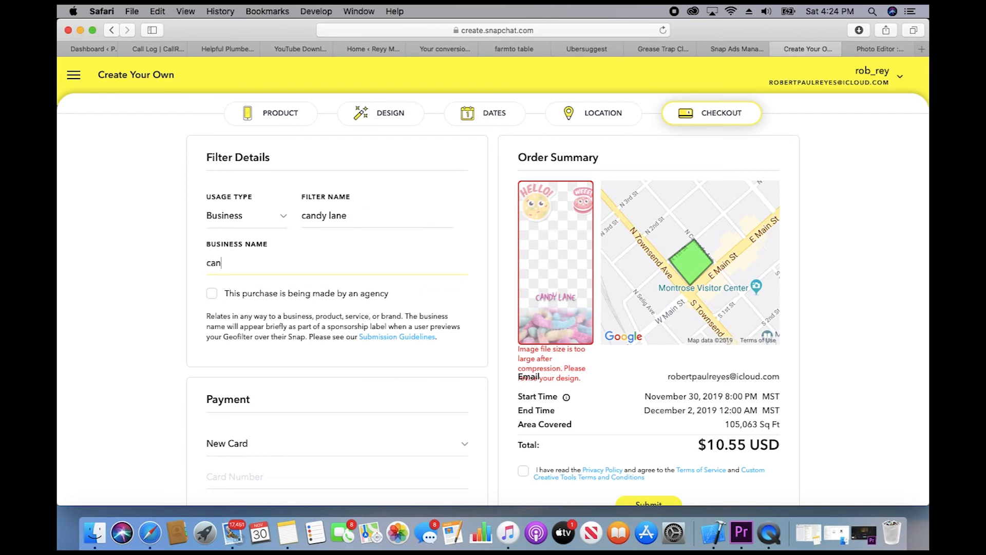
text(dy release party)
Step: Tick the agency purchase and terms checkboxes, then return to Filters & Lenses
click(214, 297)
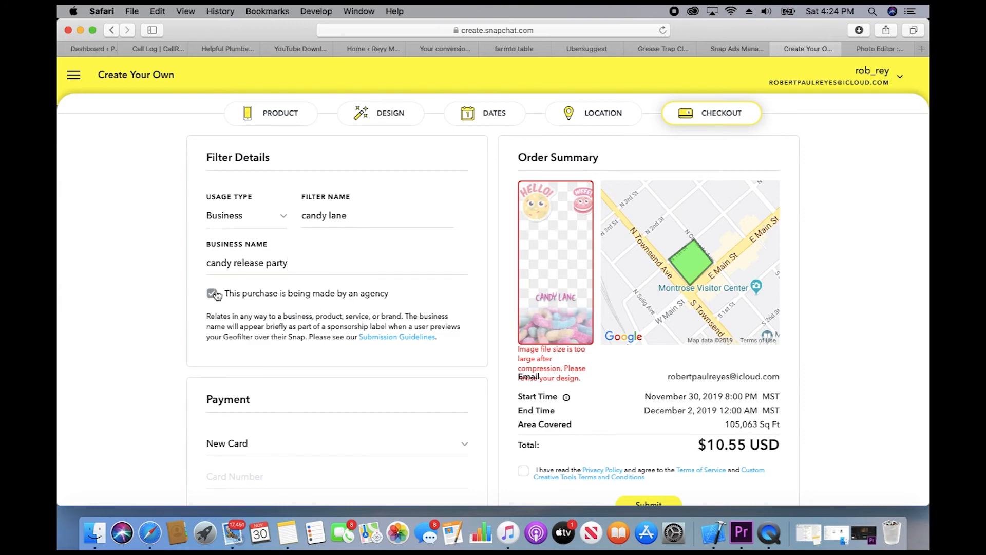
scroll(329, 333, down, 5)
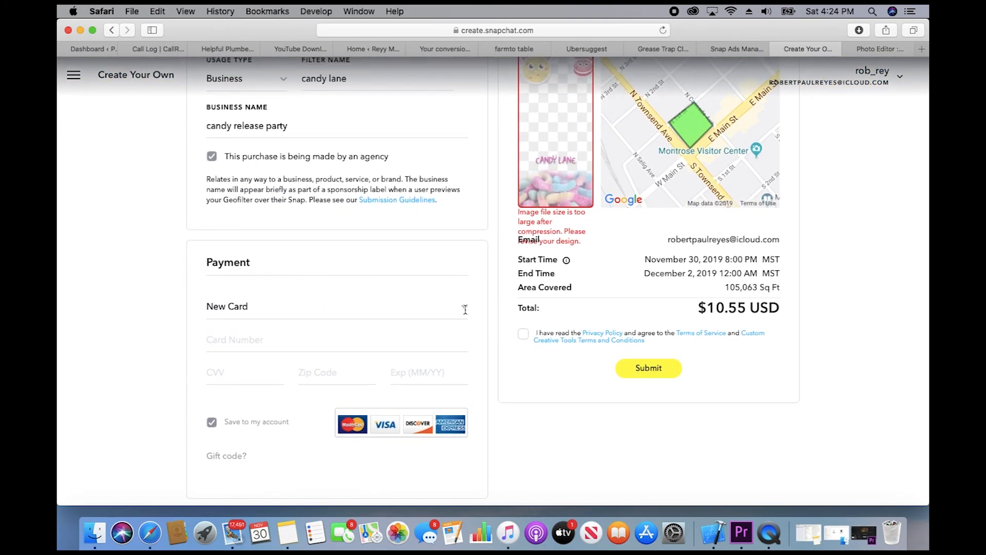
scroll(538, 316, down, 3)
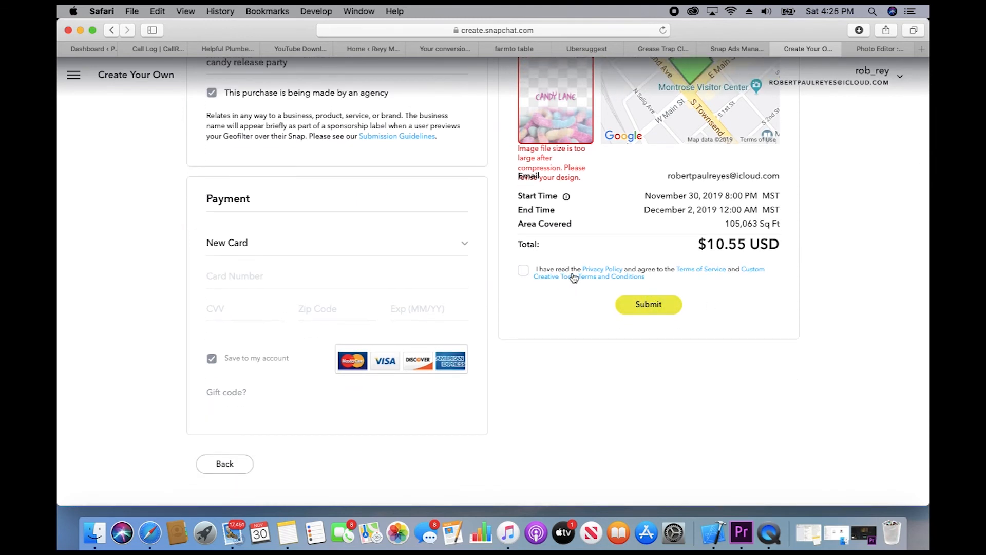
click(524, 271)
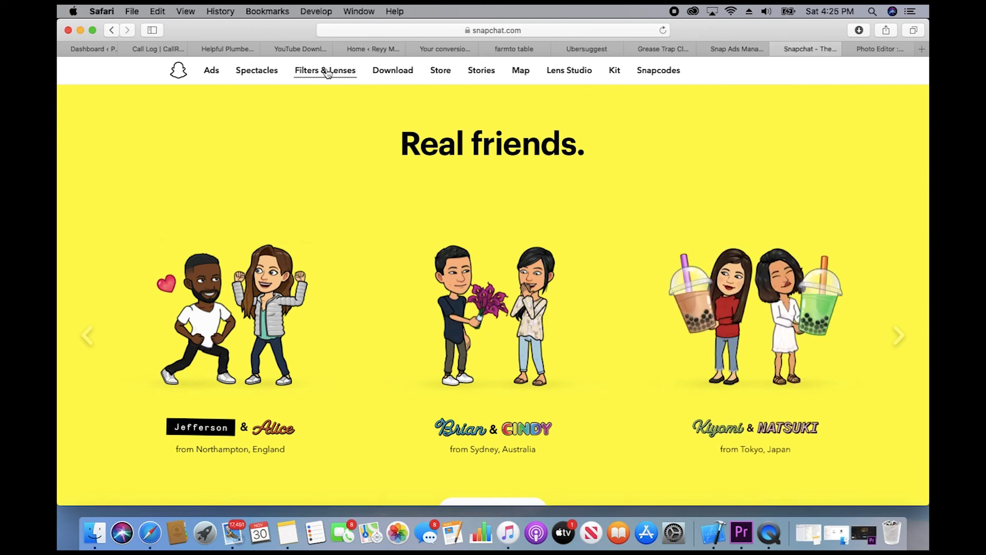
click(327, 71)
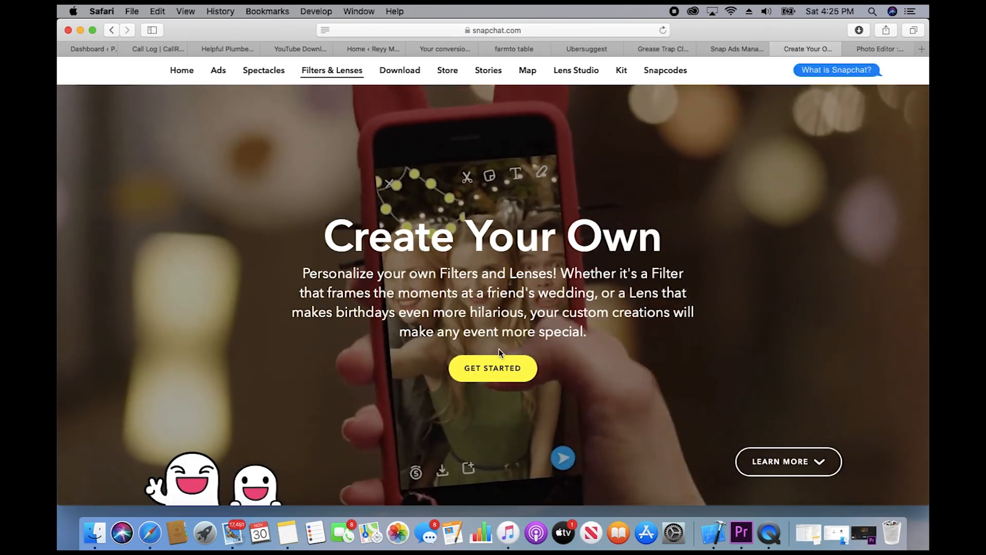
Step: Start a free Community Filter with candy snap filter.png as the design, then allow location access
click(492, 368)
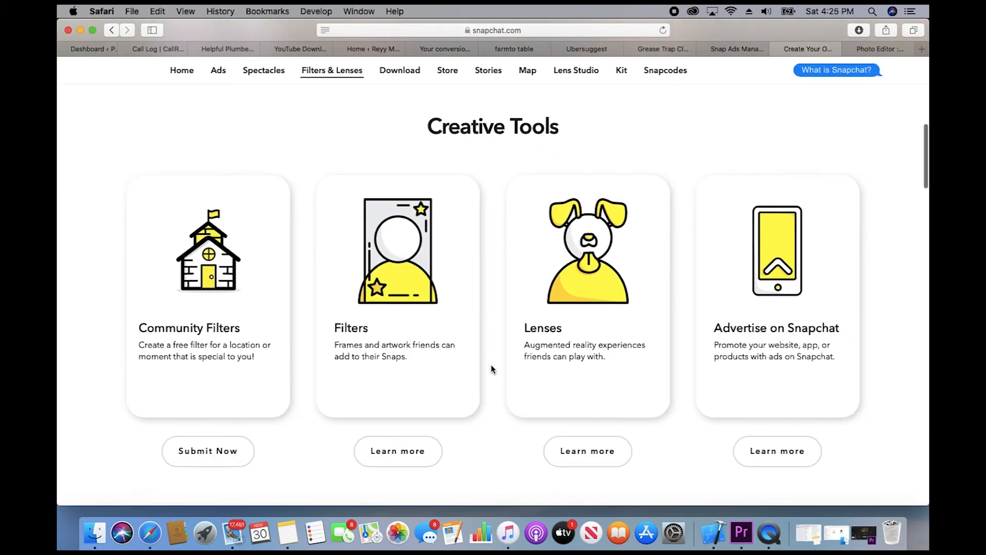
click(211, 333)
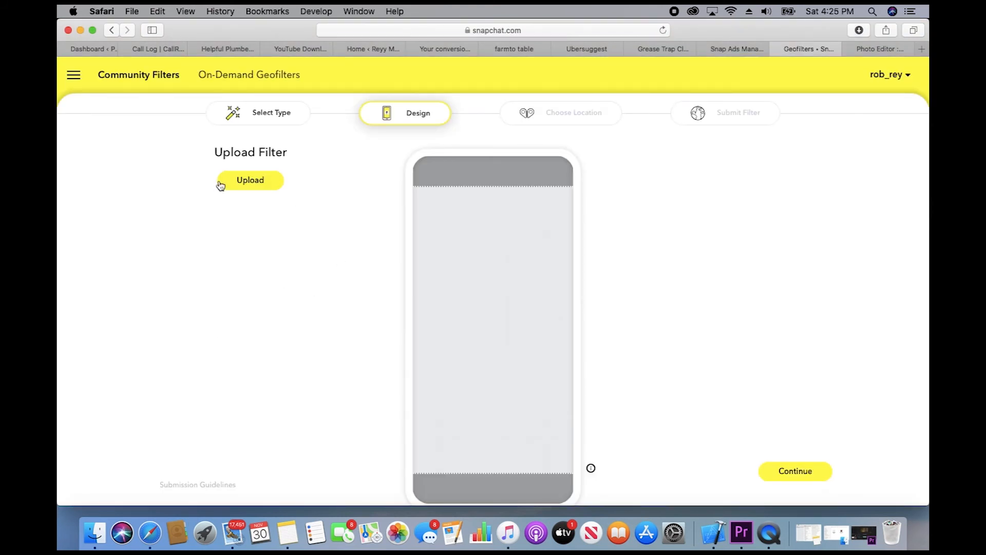
click(248, 181)
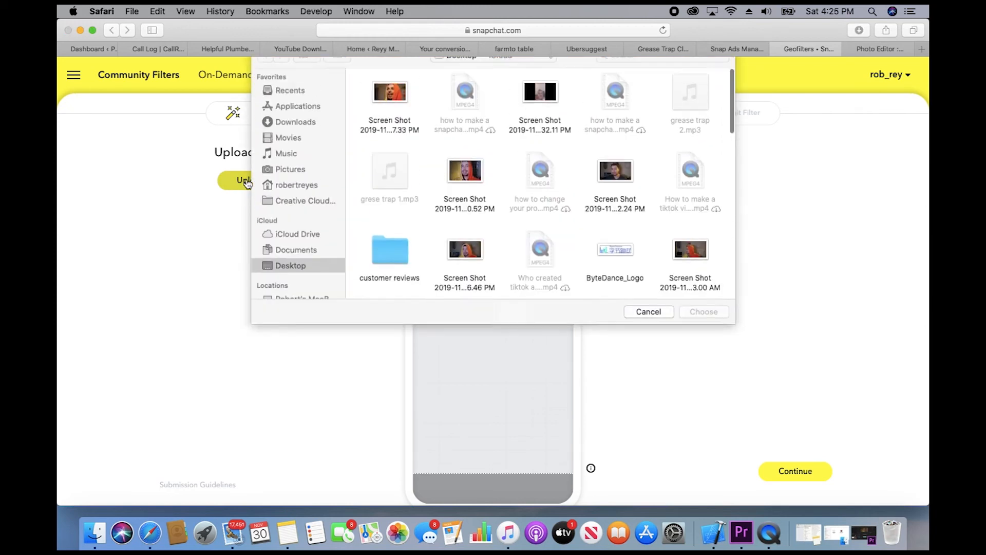
click(292, 105)
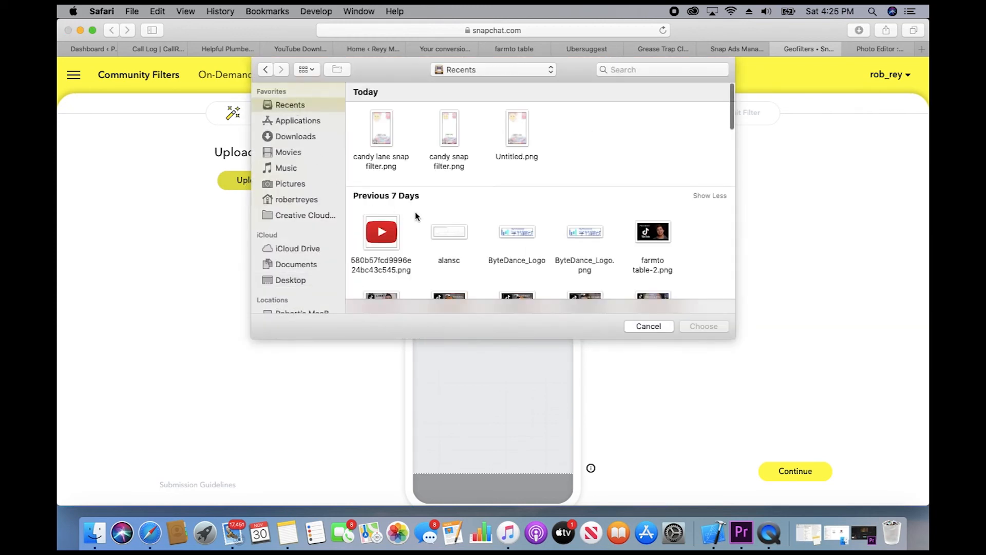
click(450, 137)
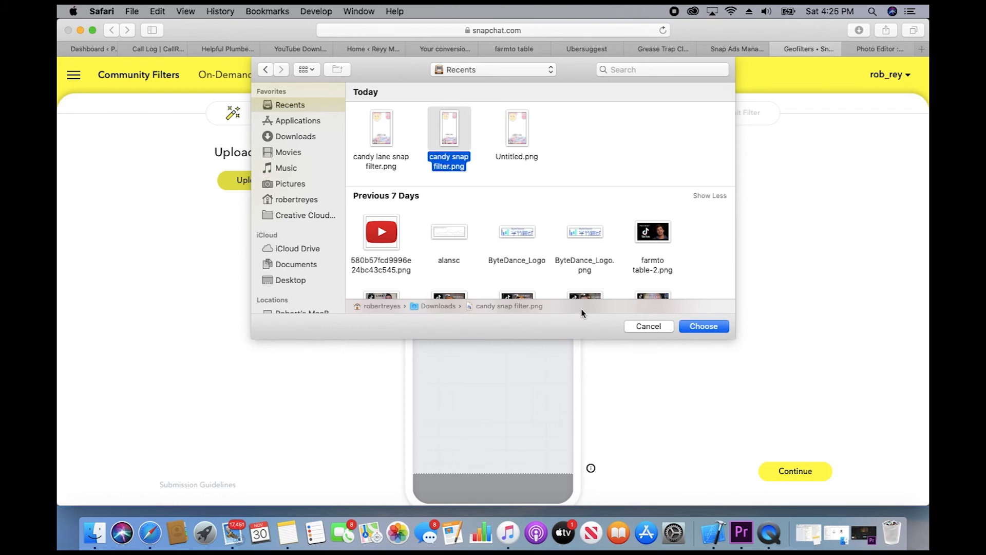
click(703, 327)
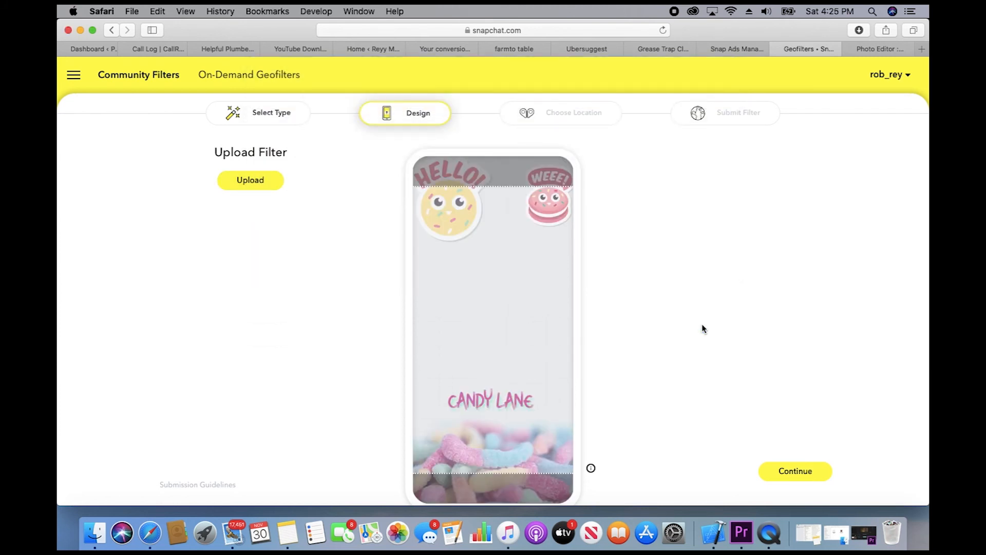
click(814, 471)
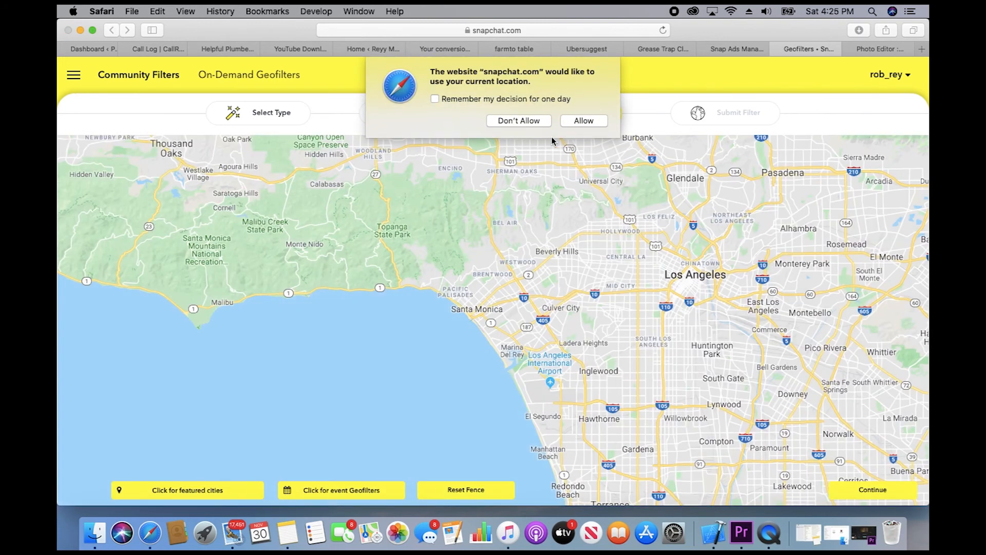
click(584, 121)
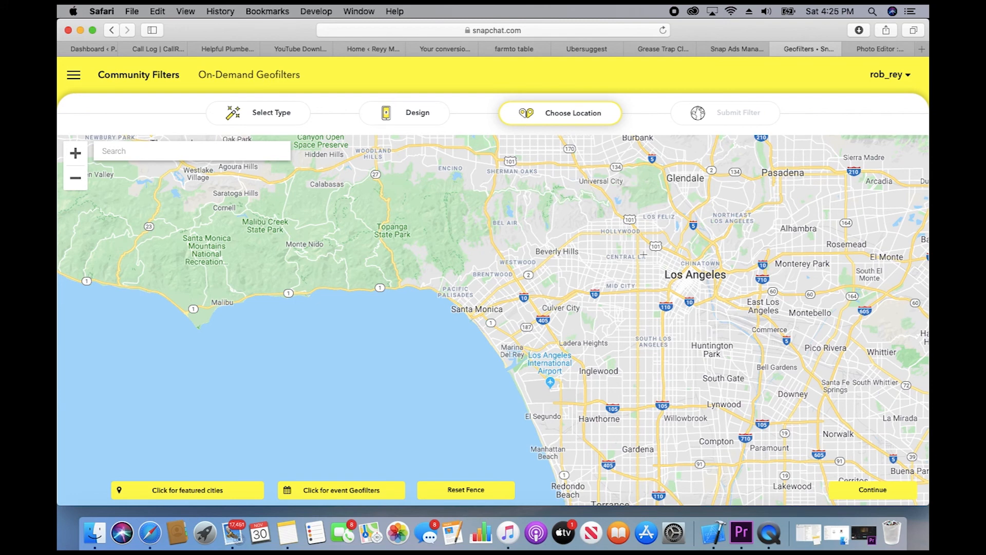
Step: Zoom and pan the map to street level over Venice near the Santa Monica coast
click(76, 153)
drag(546, 232, 503, 262)
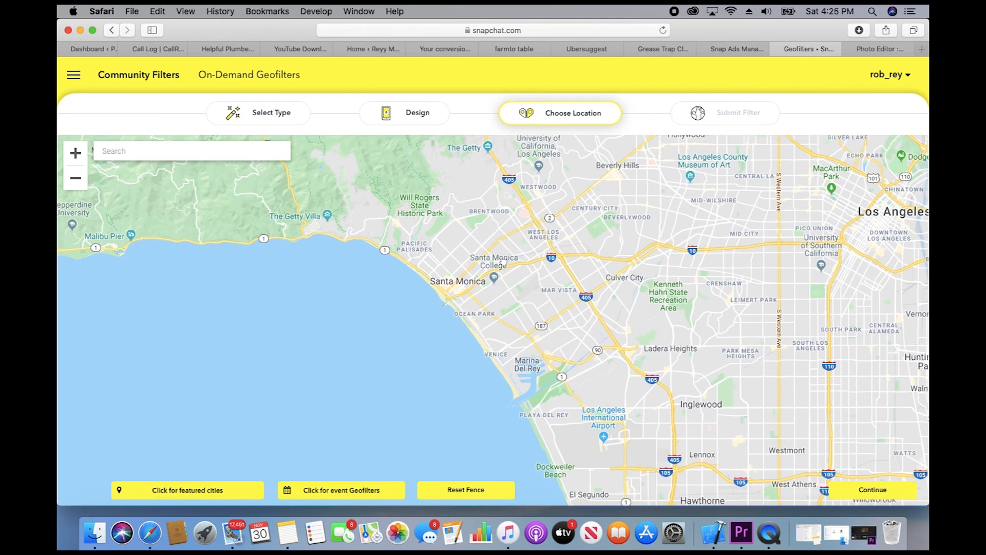
drag(495, 296, 501, 296)
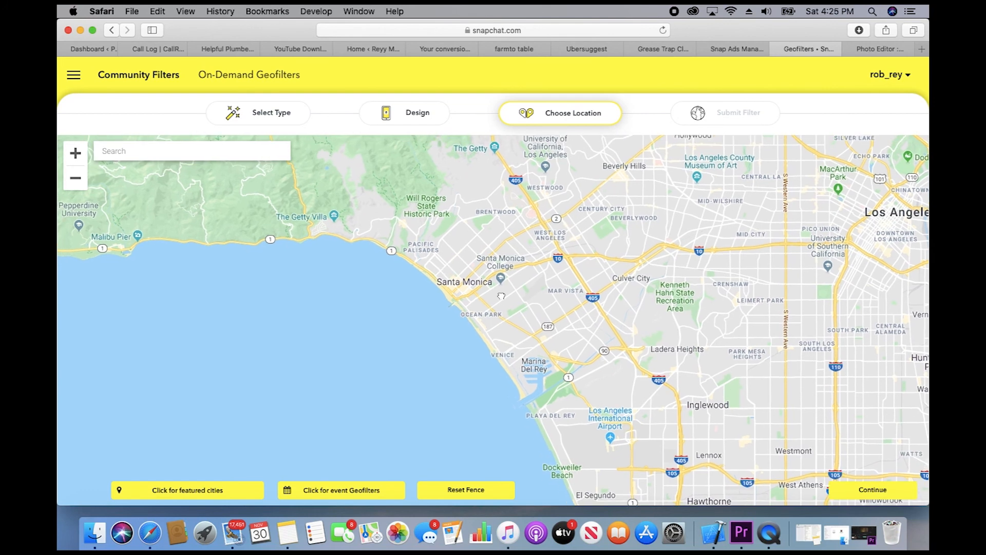
click(74, 155)
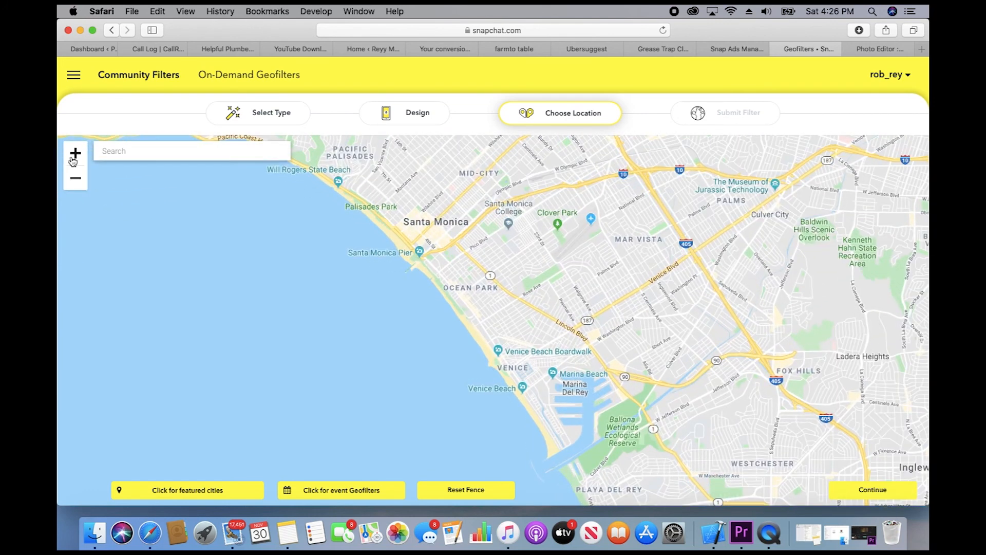
click(74, 155)
click(74, 155)
click(74, 156)
click(74, 156)
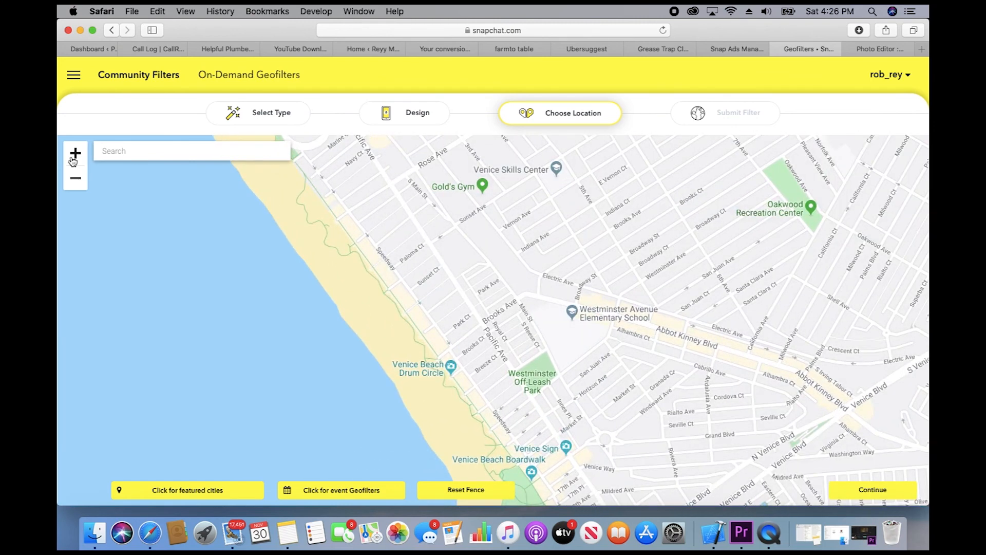
click(74, 155)
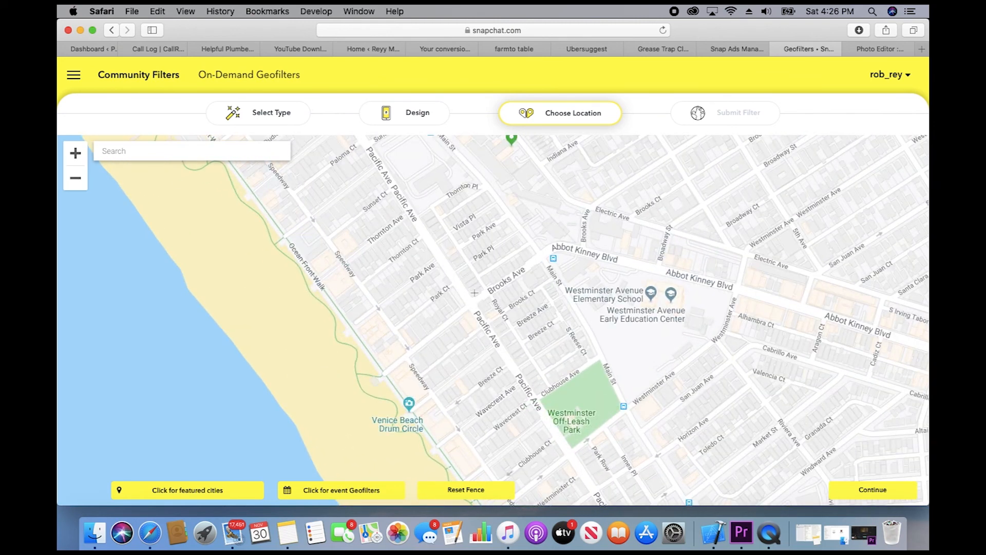
Step: Draw a closed four-corner fence around the Brooks Ave block near Royal Ct and continue
click(474, 293)
click(536, 252)
click(553, 278)
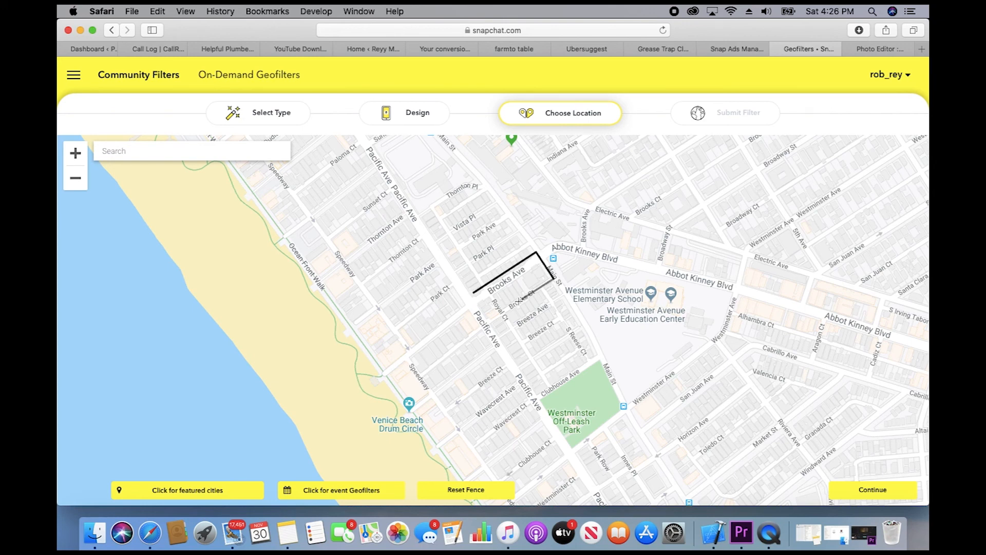
click(491, 319)
click(474, 295)
click(474, 295)
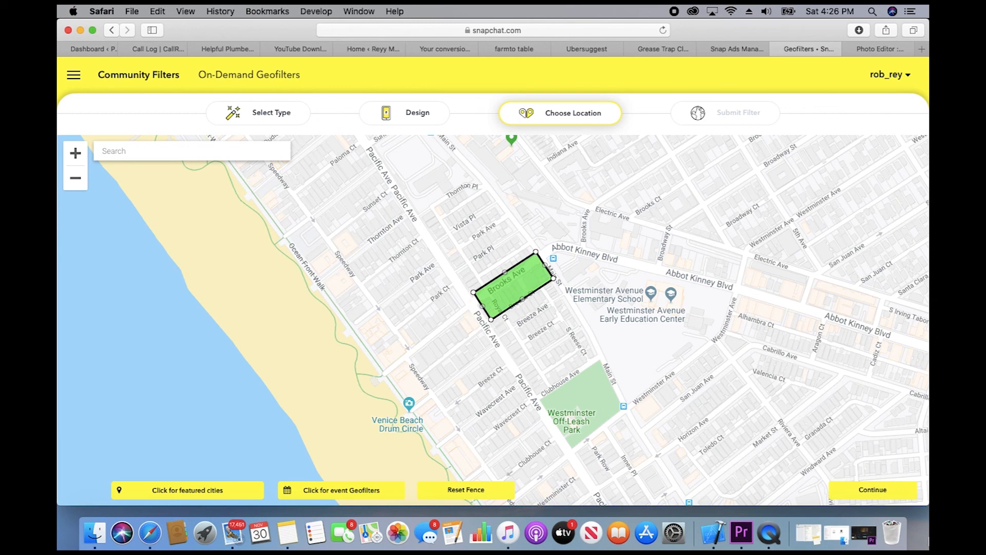
click(880, 496)
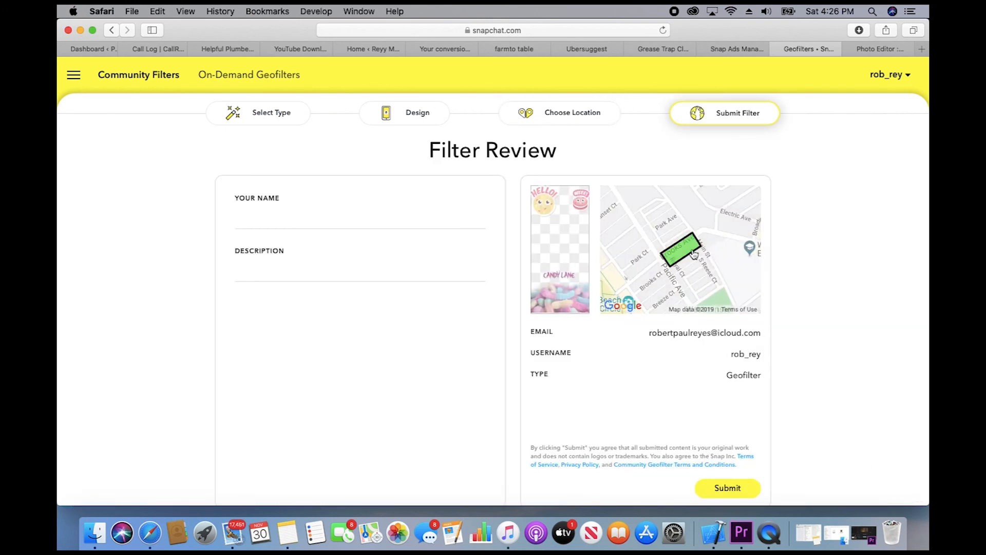
Step: Enter the submitter's name and a description about candy land, good candy from the guys in vans
text(s candy land )
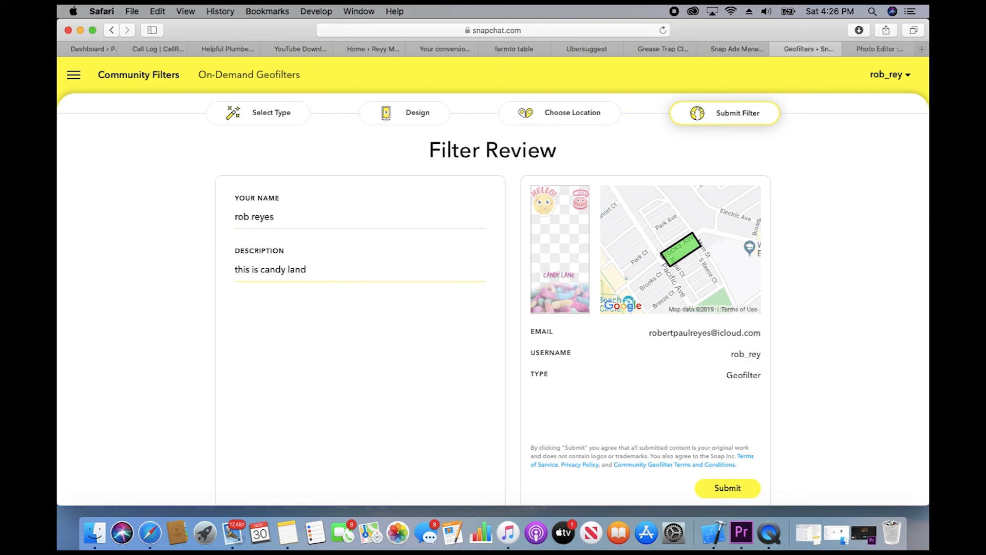
text(to m)
text(ll the locals)
text( because the)
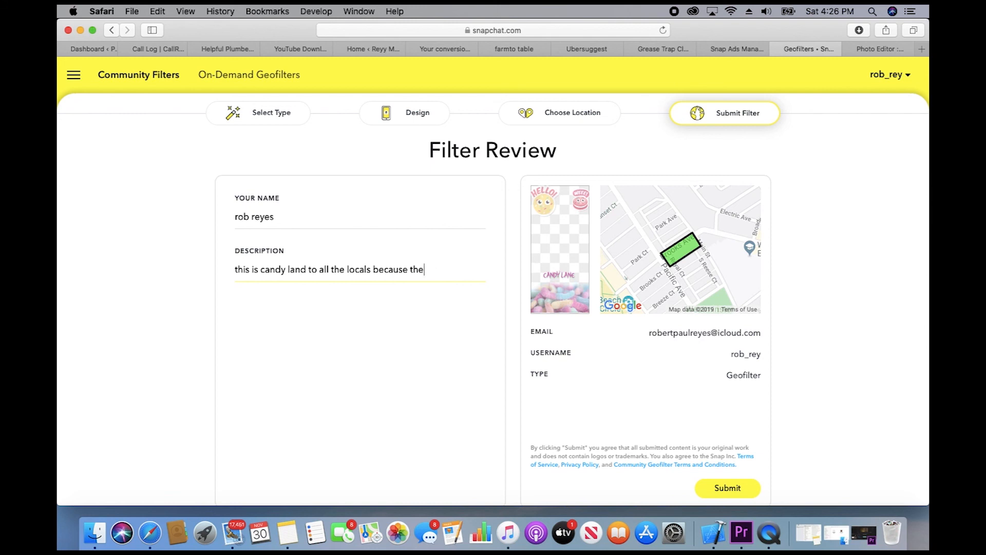
text(yy have good candy)
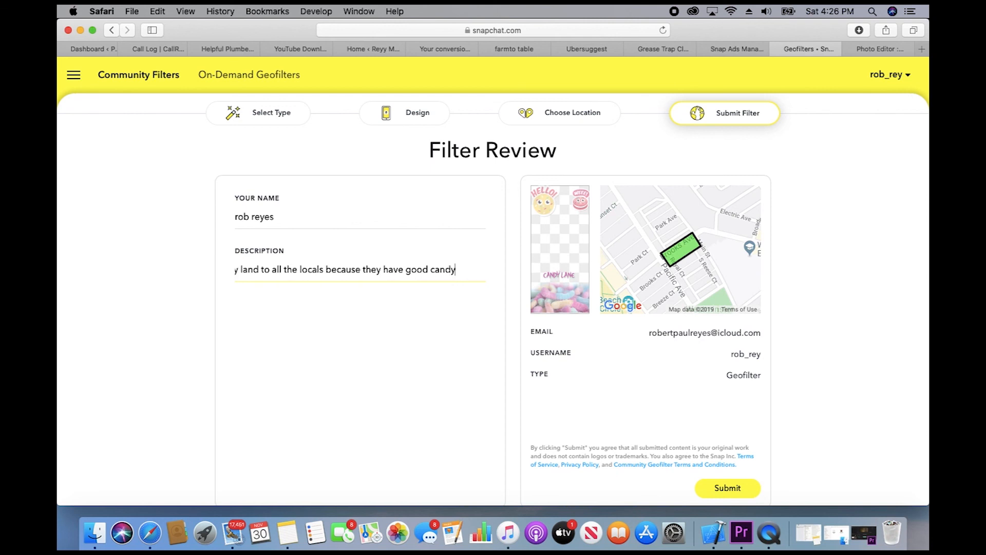
text( from all h)
key(BackSpace)
text(the guys in vans)
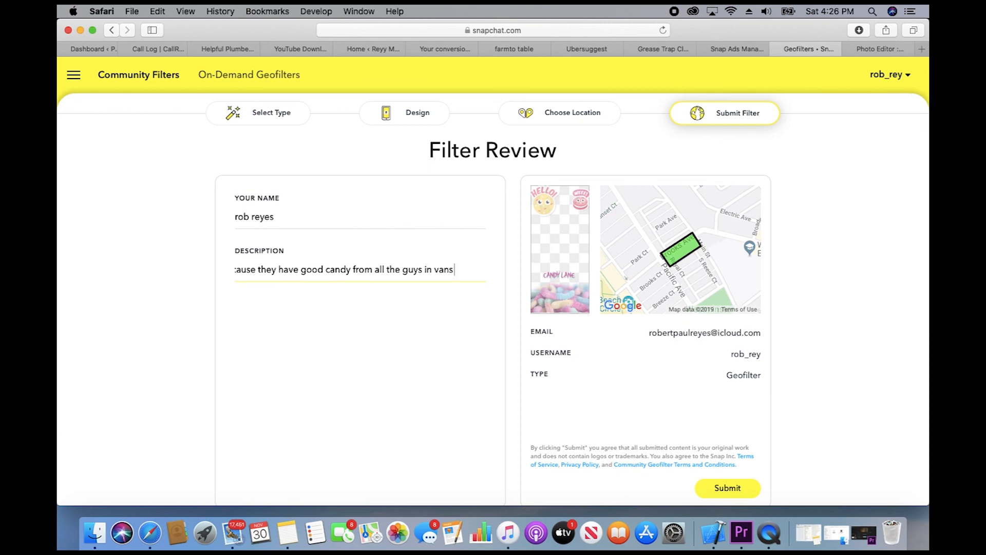
text( JK JK)
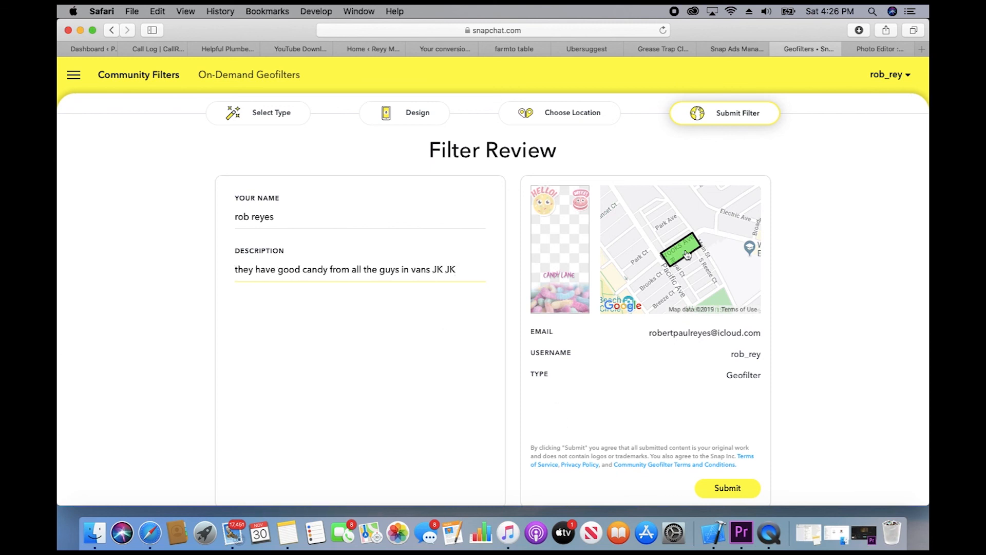
scroll(687, 255, down, 2)
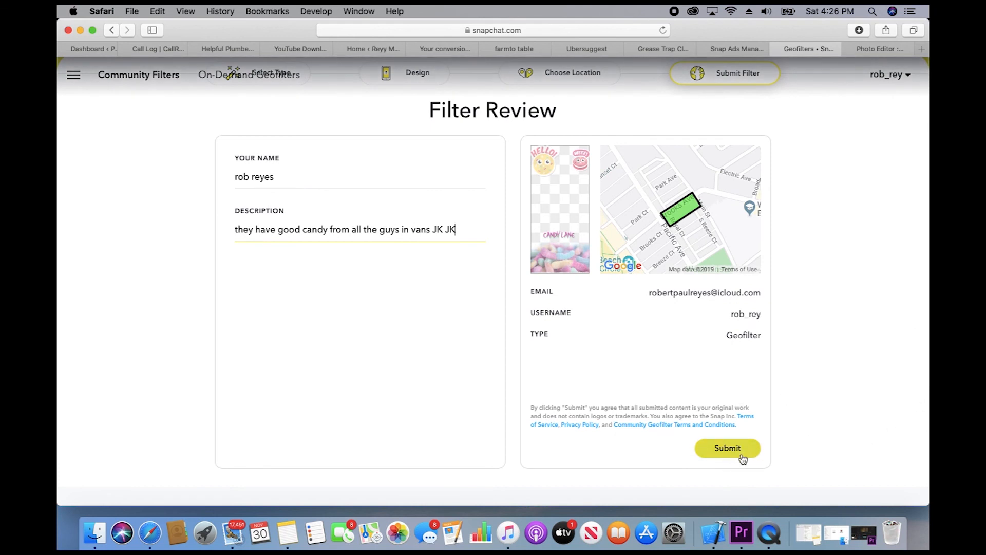
scroll(753, 288, up, 2)
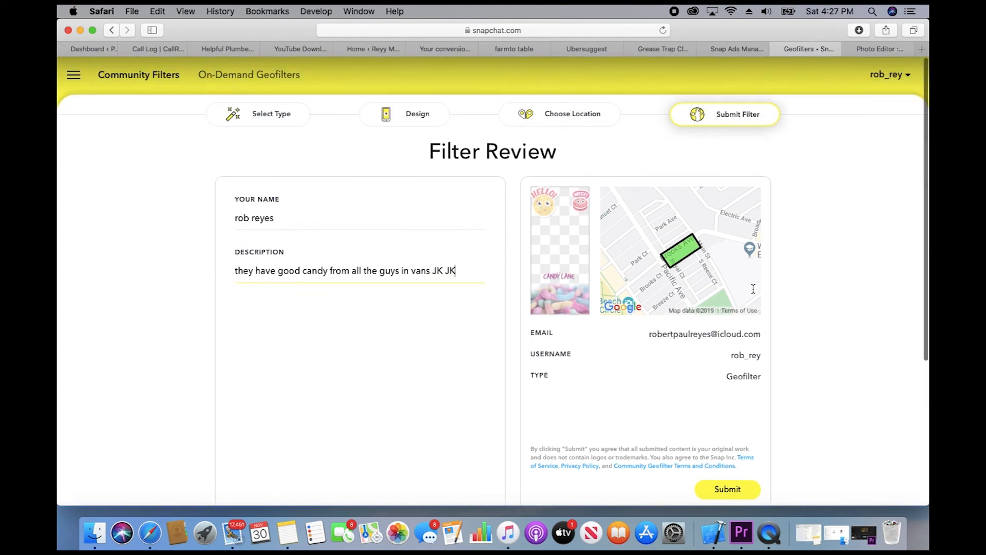